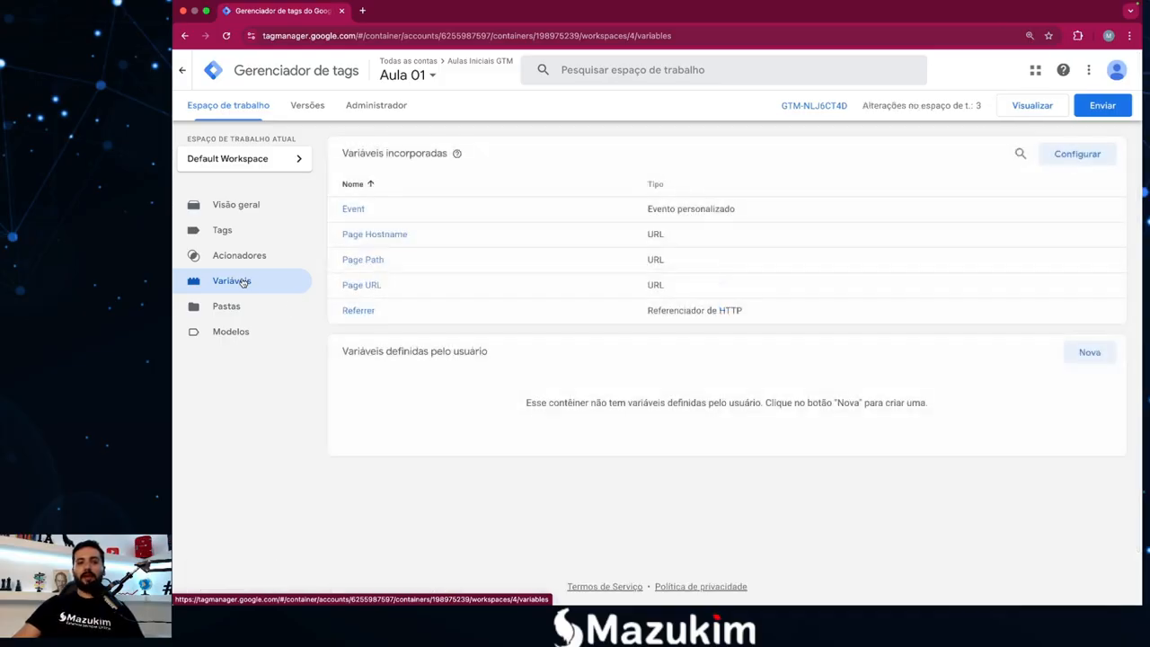
{"action": "left_click_drag", "start_coordinate": [344, 155], "coordinate": [399, 160]}
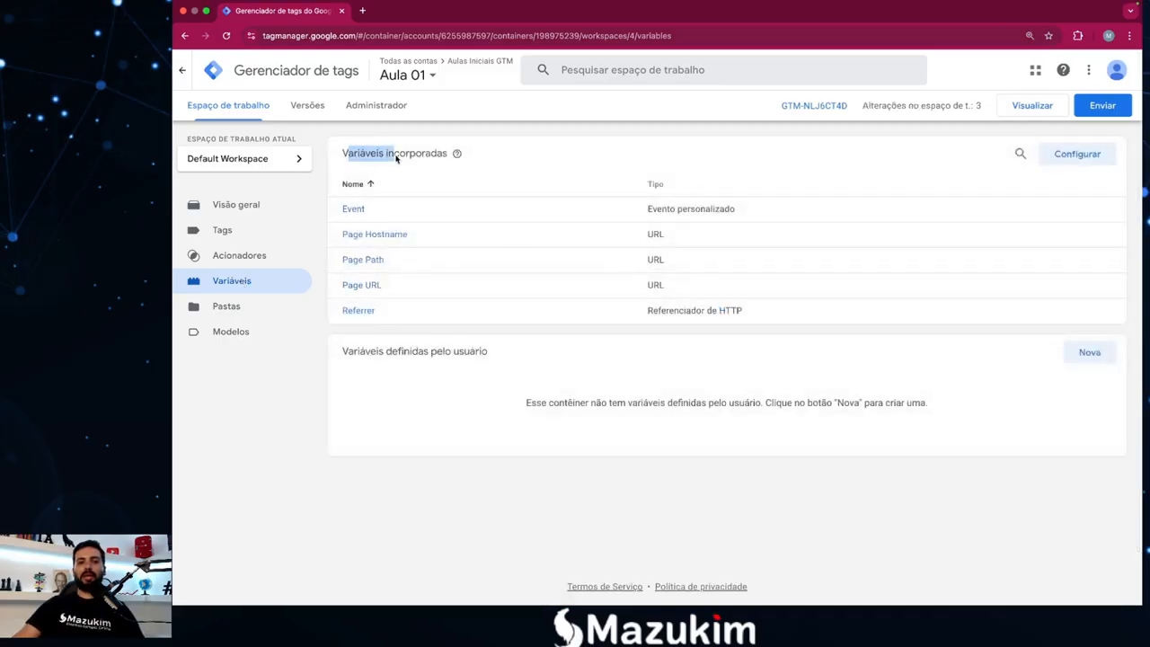
{"action": "left_click", "coordinate": [350, 176]}
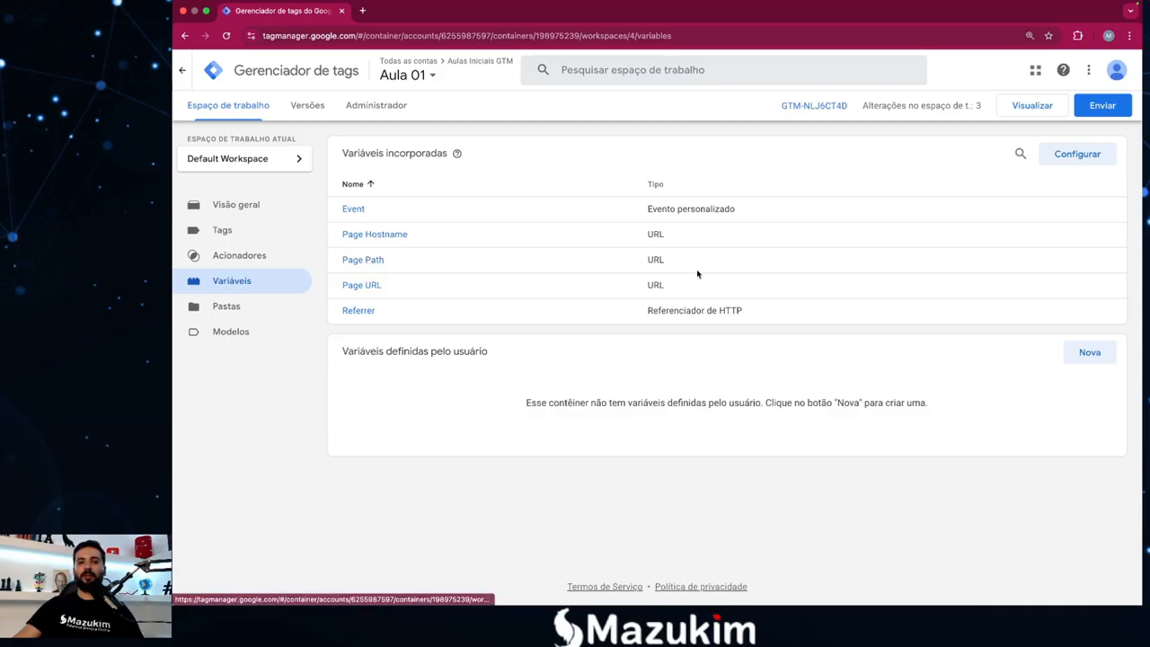
{"action": "left_click", "coordinate": [673, 263]}
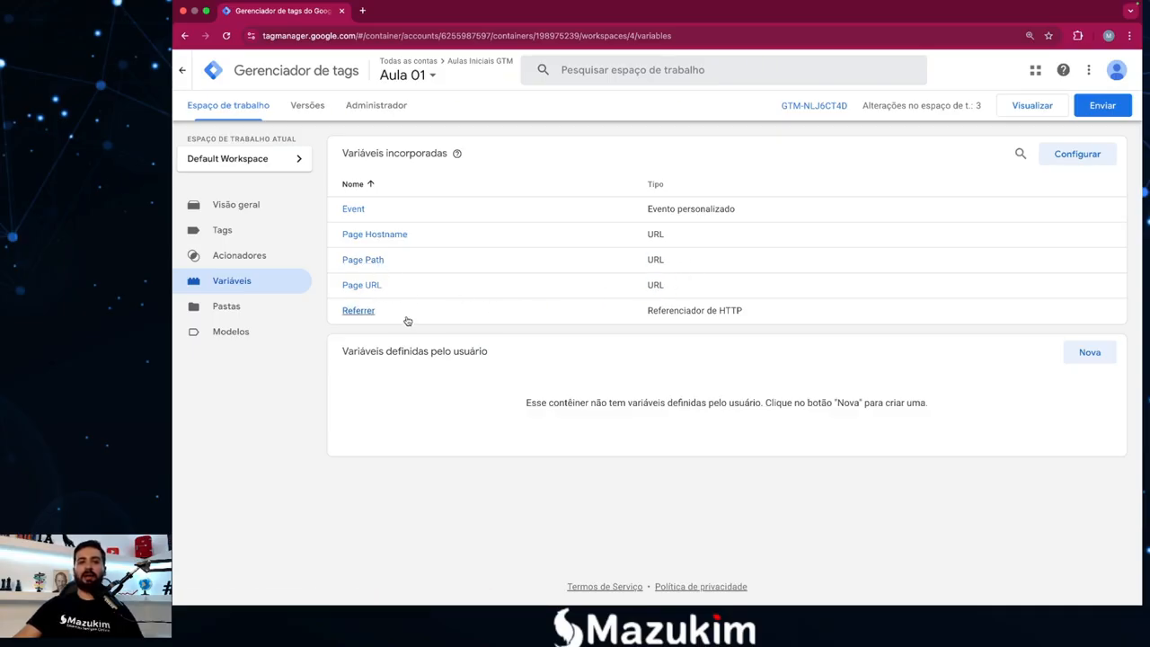
{"action": "left_click_drag", "start_coordinate": [656, 311], "coordinate": [706, 312]}
{"action": "left_click", "coordinate": [705, 312]}
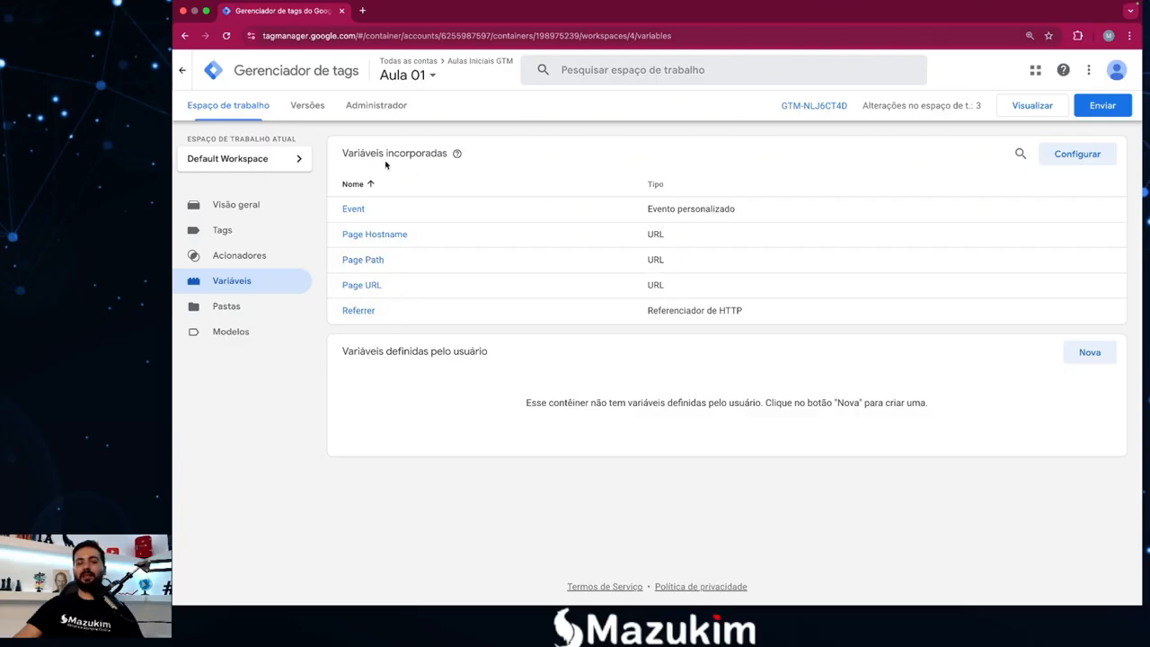
Enable the Click Classes variable in the configuration of the container's built-in variables.
{"action": "left_click", "coordinate": [1078, 155]}
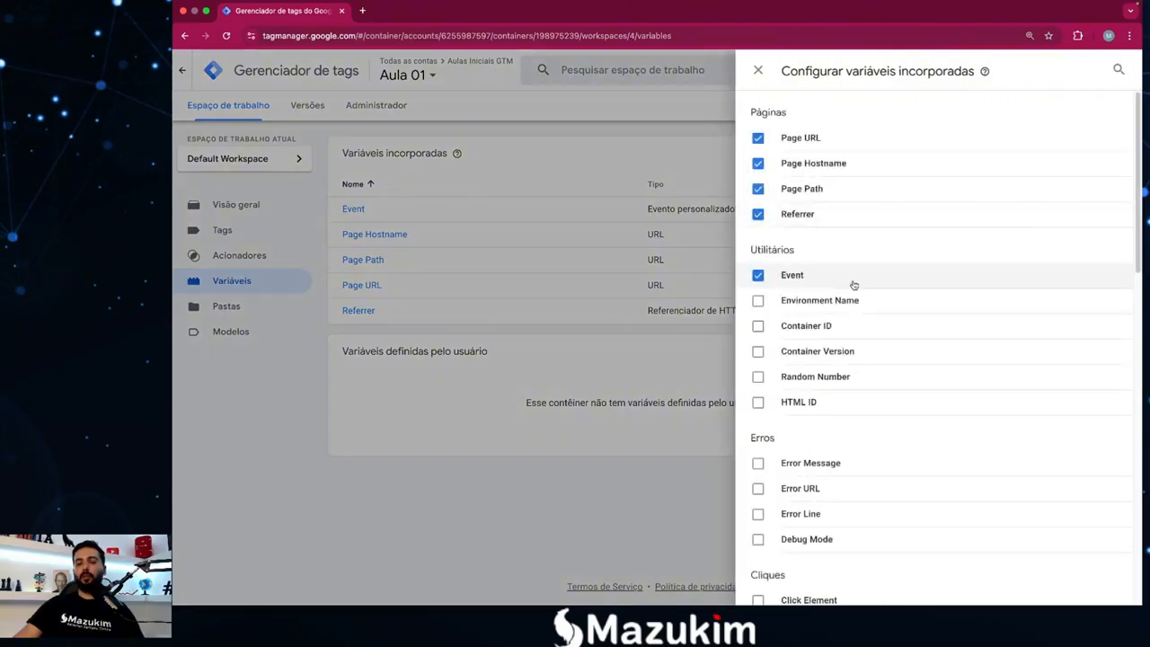
{"action": "scroll", "coordinate": [848, 385], "scroll_direction": "down", "scroll_amount": 3}
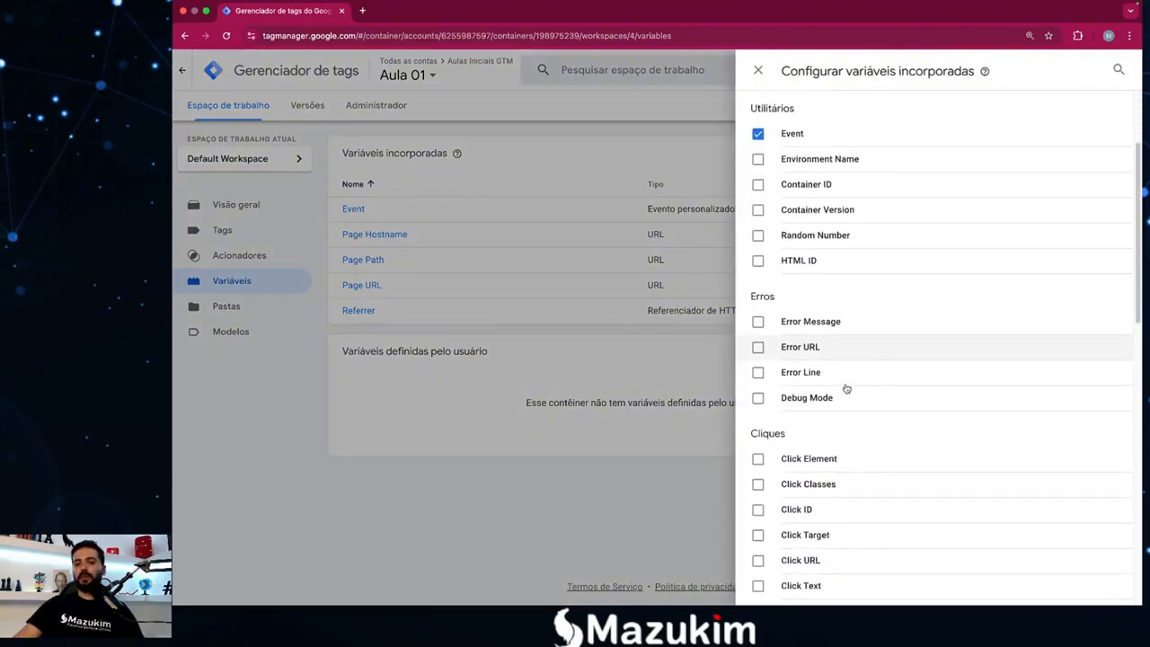
{"action": "scroll", "coordinate": [847, 388], "scroll_direction": "down", "scroll_amount": 1}
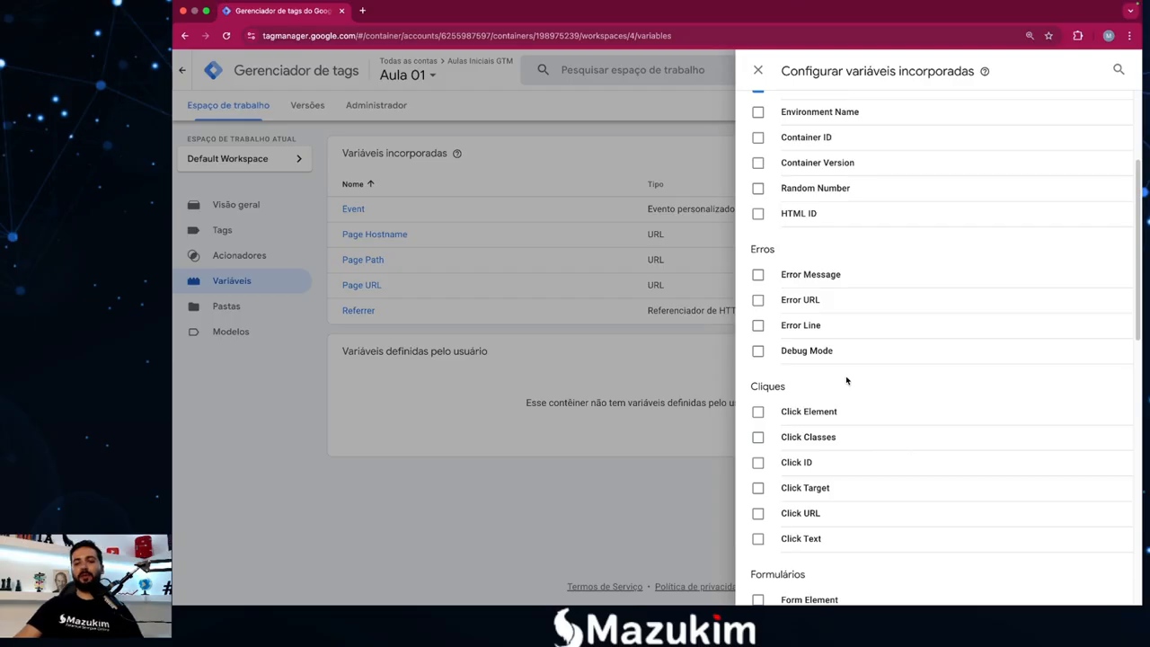
{"action": "left_click", "coordinate": [759, 438]}
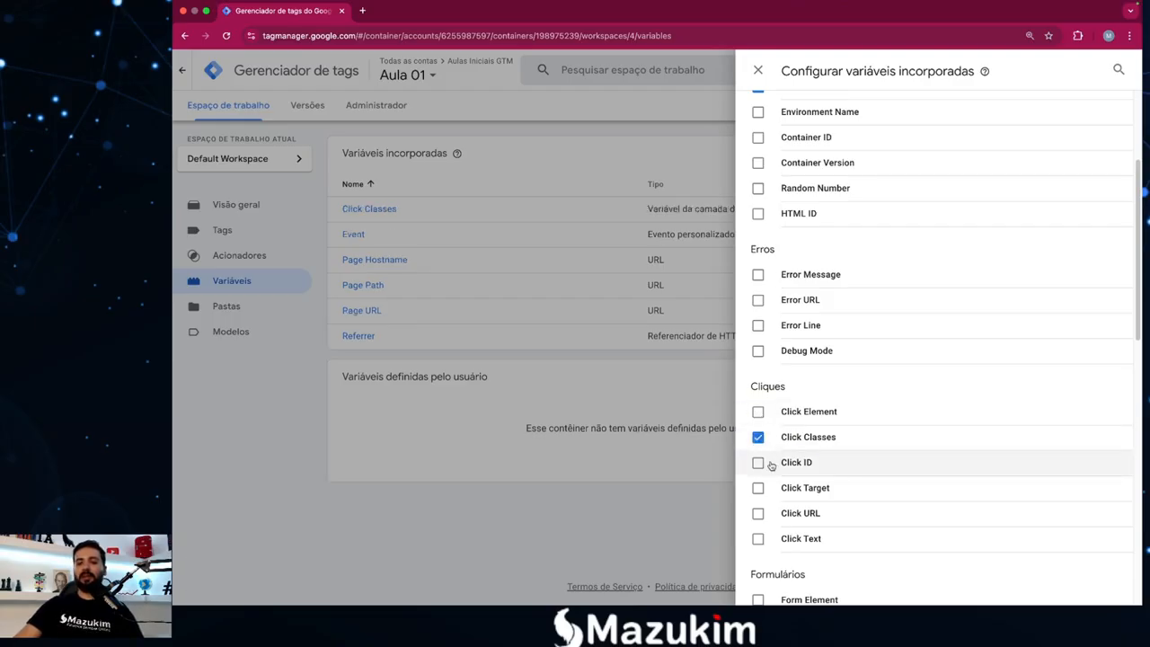
Look through the available built-in variable categories, from pages and utilities to videos, scrolling and visibility, and close the configuration.
{"action": "scroll", "coordinate": [804, 441], "scroll_direction": "down", "scroll_amount": 6}
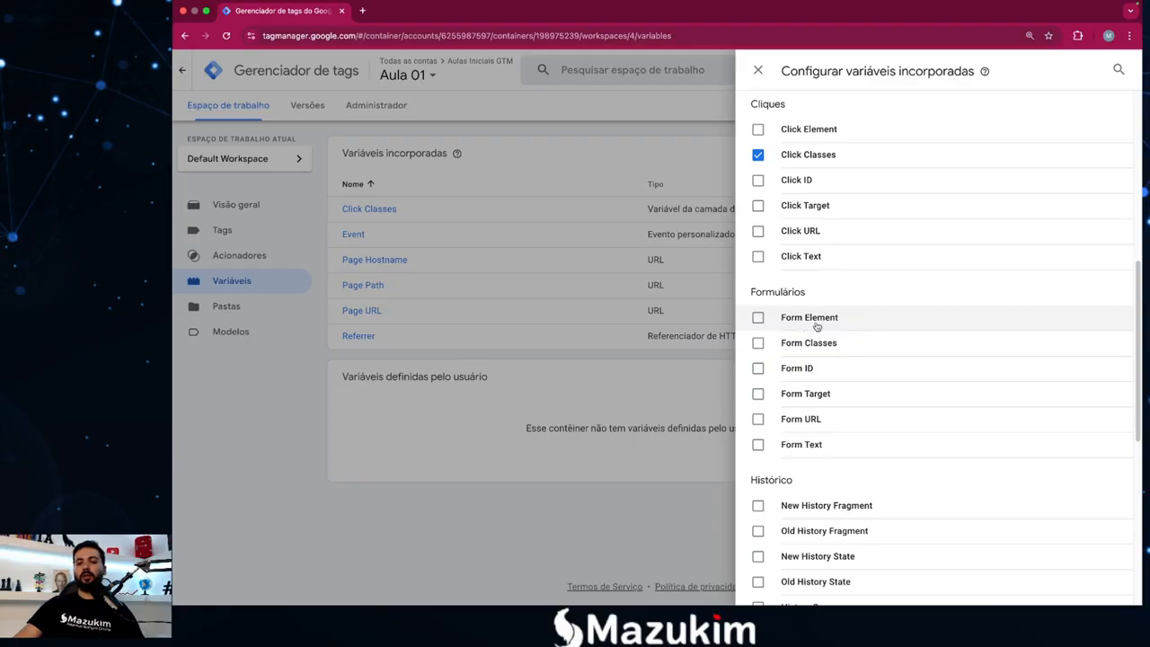
{"action": "scroll", "coordinate": [810, 359], "scroll_direction": "down", "scroll_amount": 5}
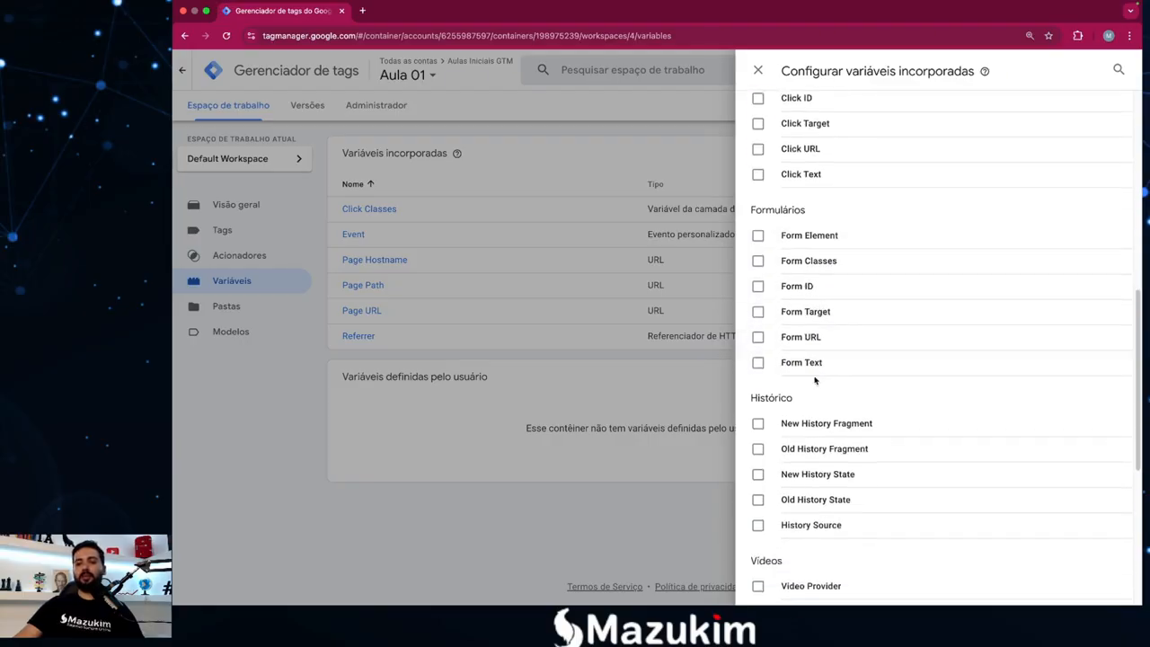
{"action": "scroll", "coordinate": [833, 516], "scroll_direction": "down", "scroll_amount": 5}
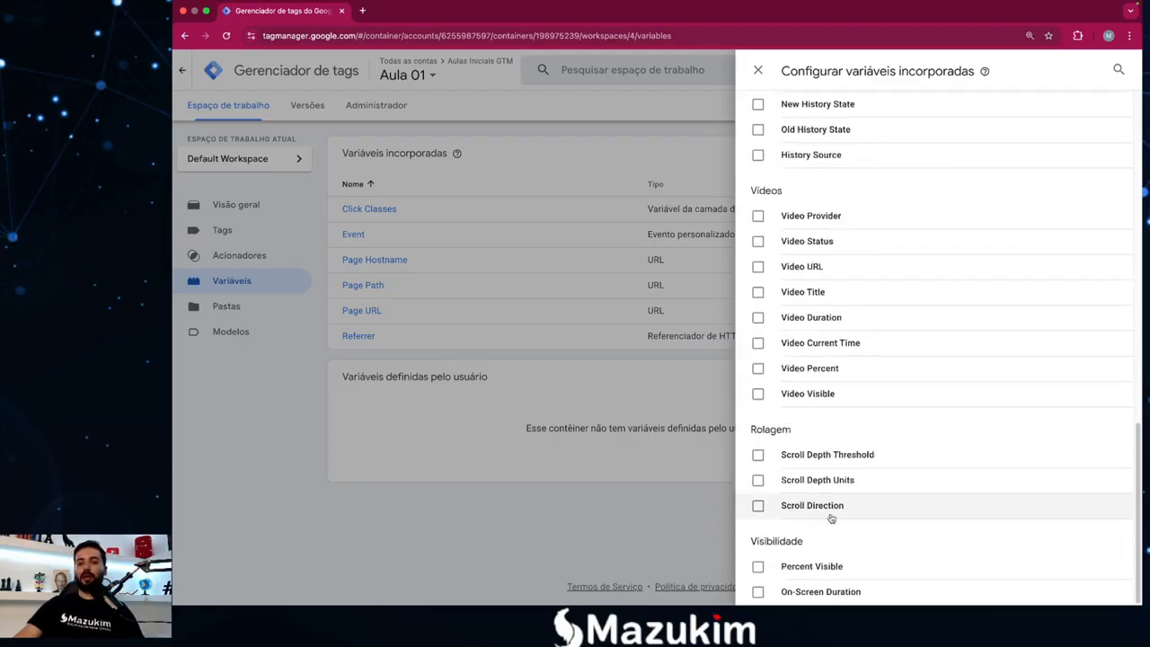
{"action": "scroll", "coordinate": [840, 530], "scroll_direction": "up", "scroll_amount": 13}
{"action": "scroll", "coordinate": [836, 503], "scroll_direction": "up", "scroll_amount": 7}
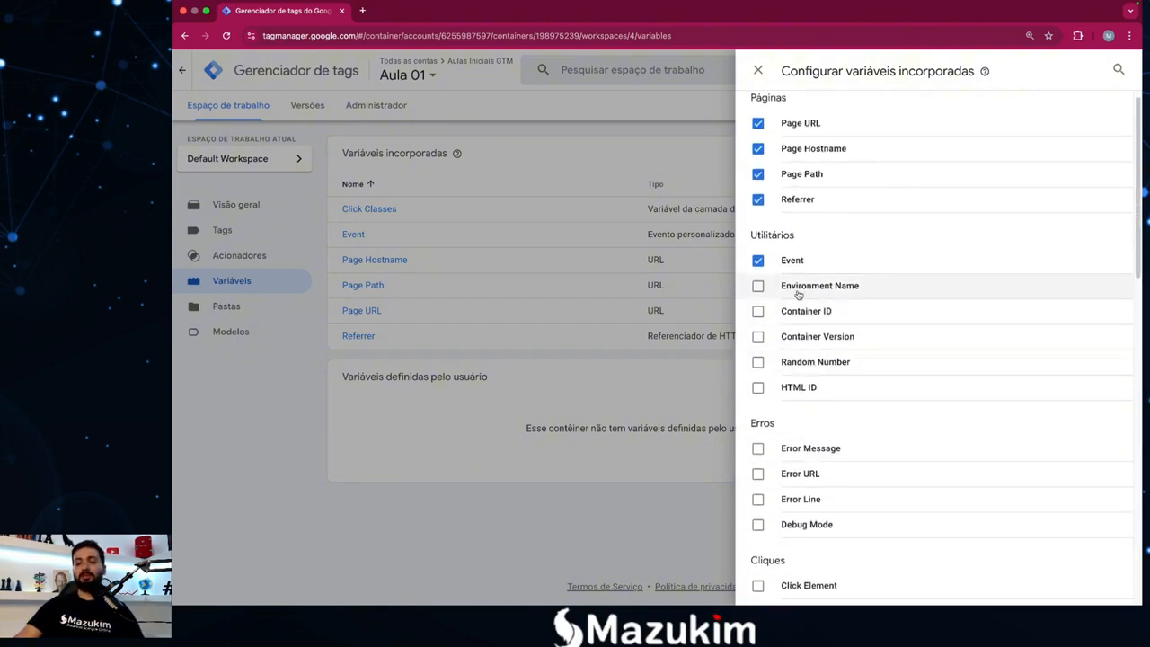
{"action": "scroll", "coordinate": [818, 422], "scroll_direction": "down", "scroll_amount": 3}
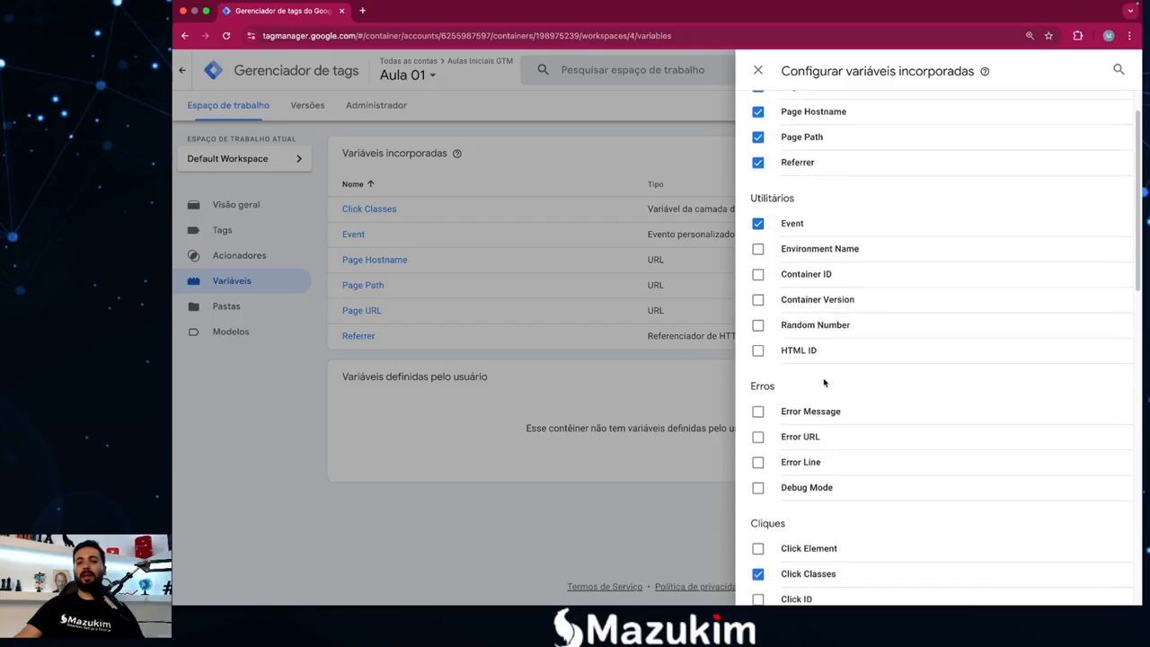
{"action": "scroll", "coordinate": [819, 442], "scroll_direction": "down", "scroll_amount": 1}
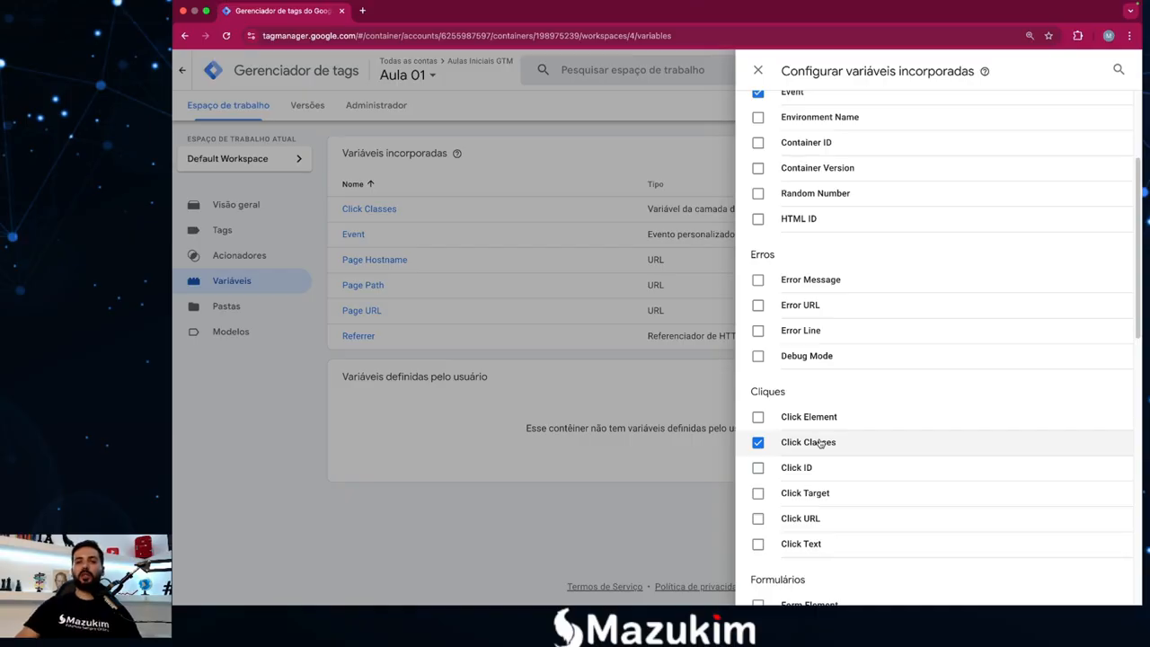
{"action": "scroll", "coordinate": [898, 270], "scroll_direction": "up", "scroll_amount": 1}
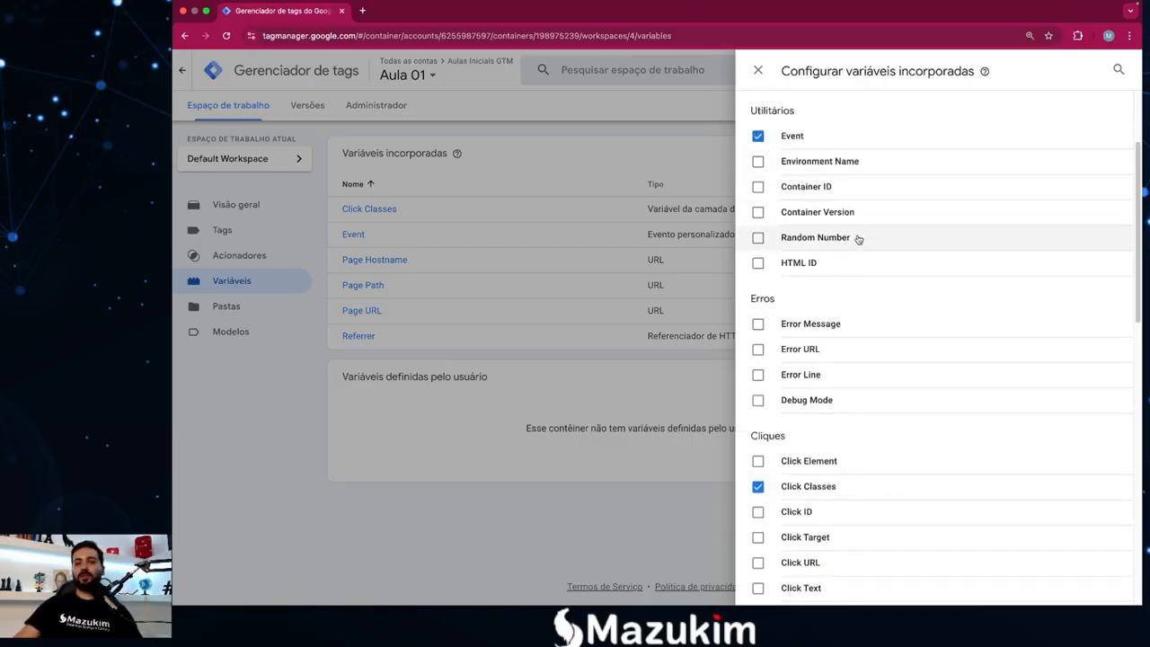
{"action": "scroll", "coordinate": [858, 238], "scroll_direction": "down", "scroll_amount": 10}
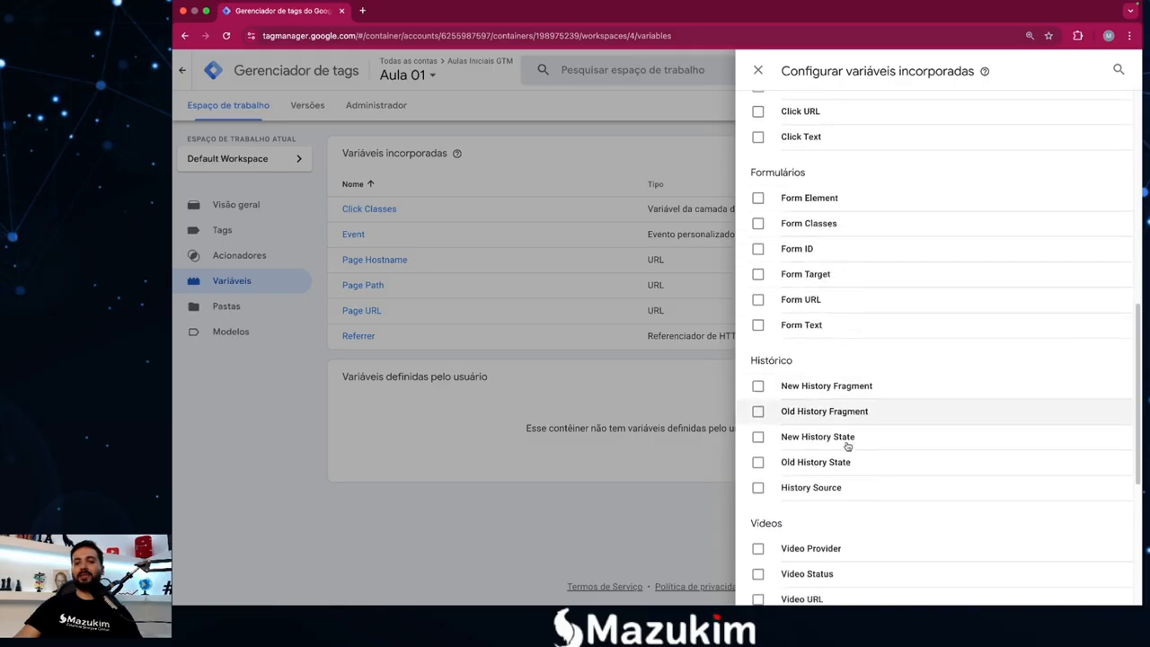
{"action": "scroll", "coordinate": [858, 372], "scroll_direction": "up", "scroll_amount": 3}
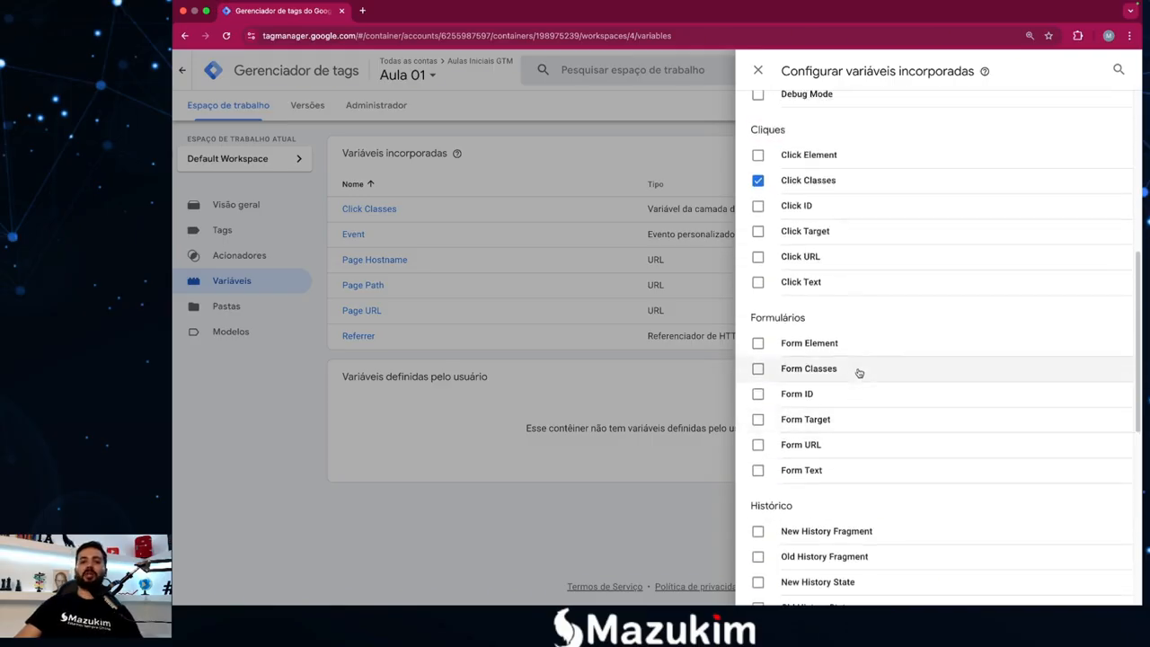
{"action": "left_click", "coordinate": [758, 70]}
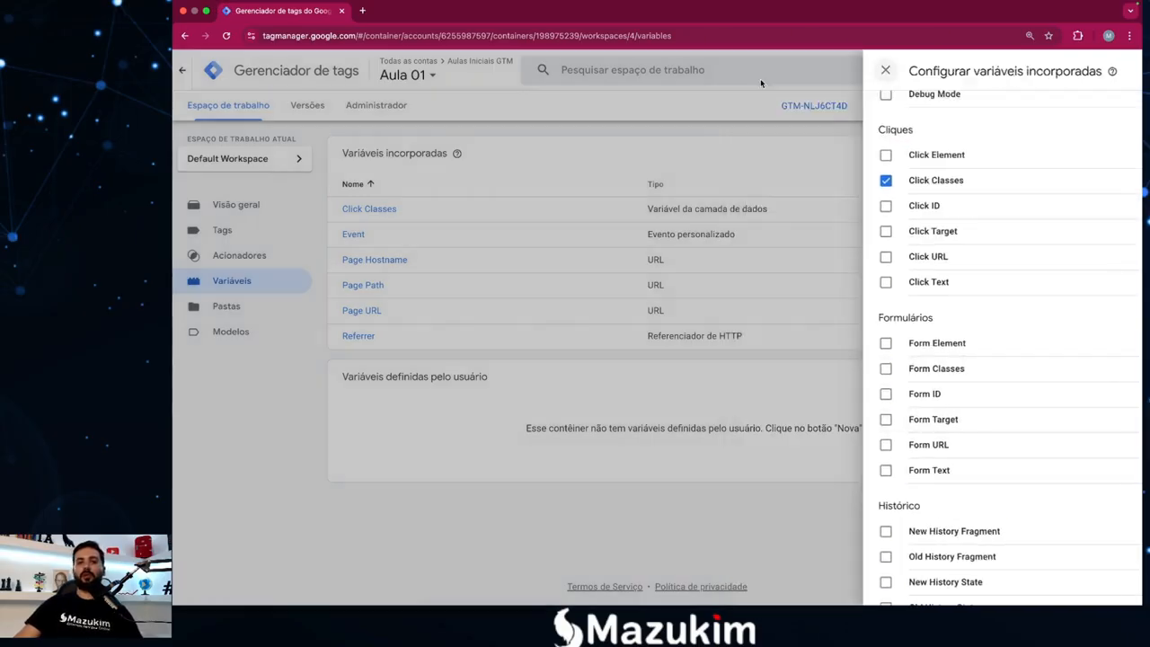
Open the site mazukim.com.br/marketing-plus in a new browser tab.
{"action": "key", "text": "ctrl+t"}
{"action": "type", "text": "ma"}
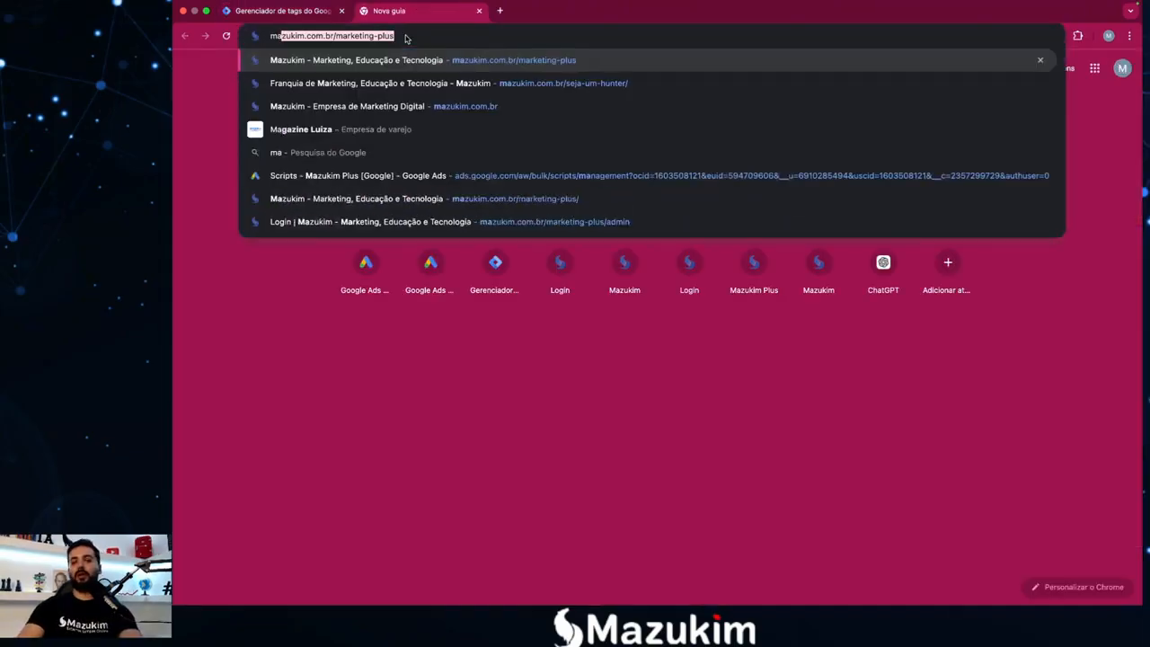
{"action": "key", "text": "Return"}
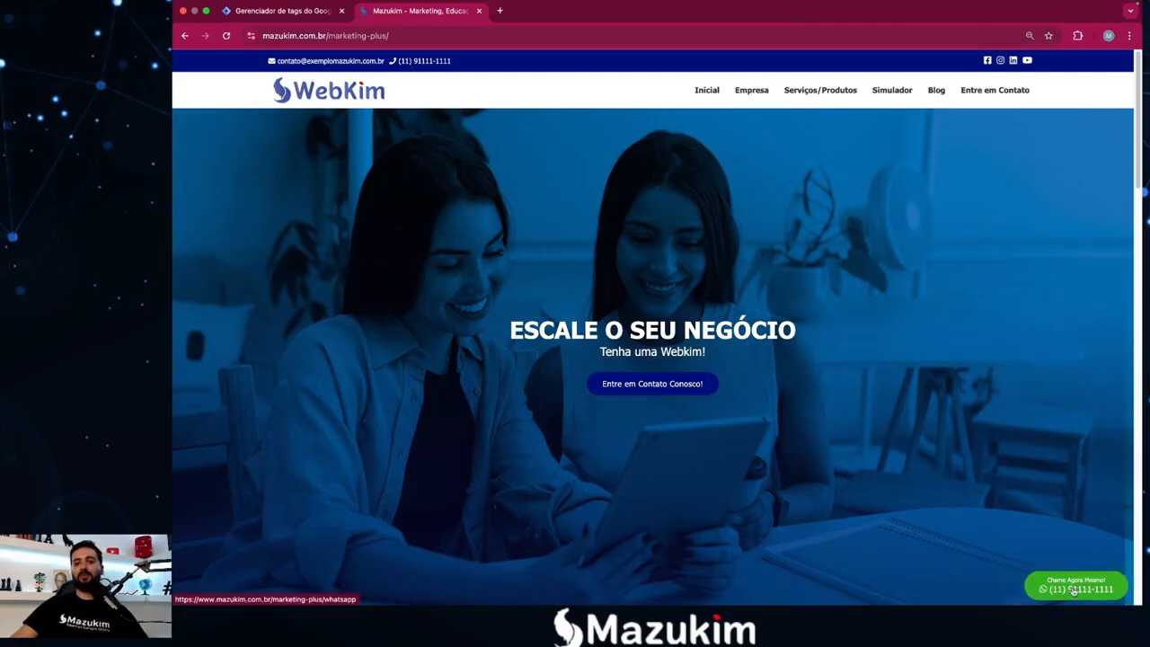
Inspect the "Chame Agora Mesmo!" text of the floating WhatsApp button in the page's developer tools.
{"action": "right_click", "coordinate": [824, 445]}
{"action": "left_click", "coordinate": [848, 534]}
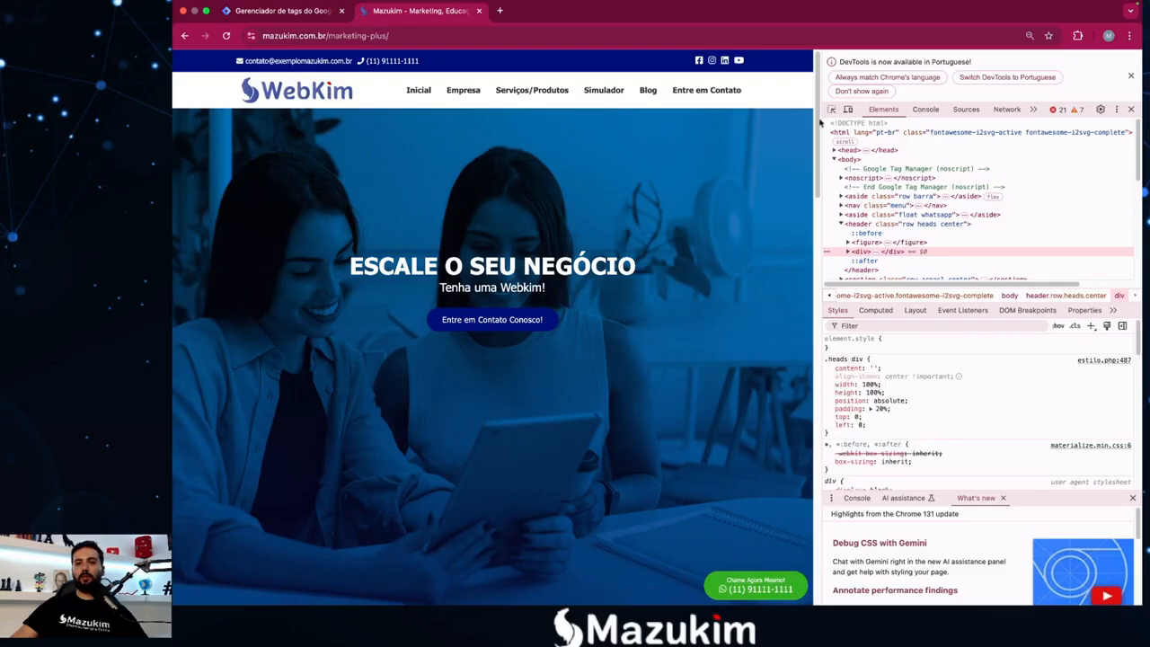
{"action": "left_click", "coordinate": [832, 109]}
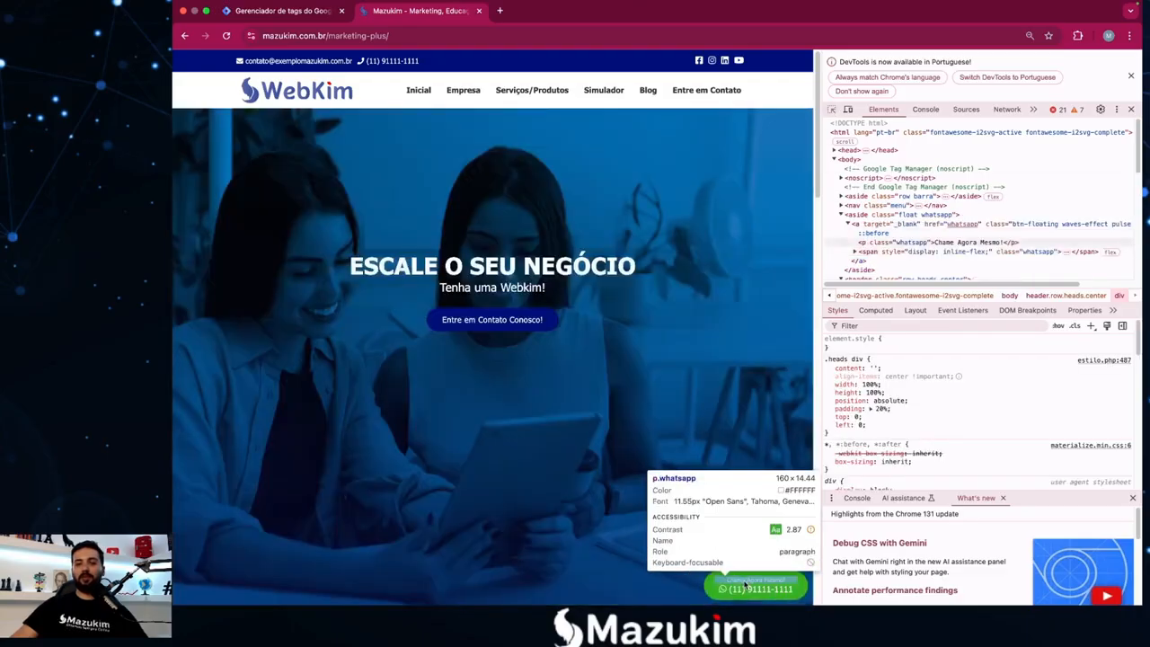
{"action": "left_click", "coordinate": [754, 580]}
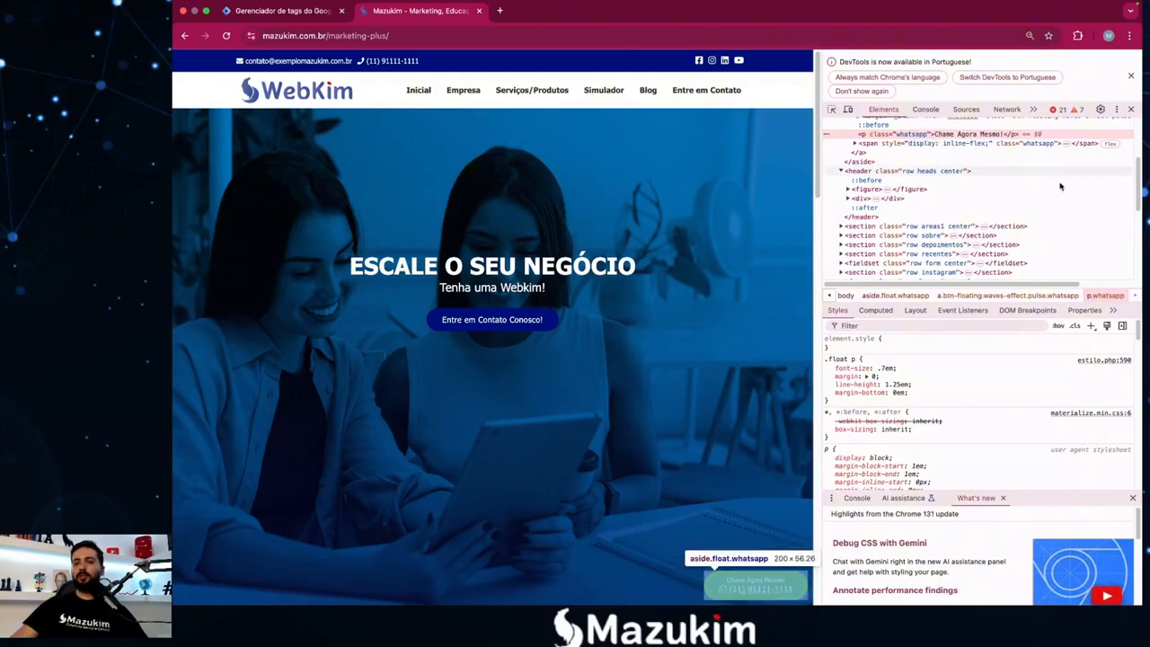
Enlarge the developer tools' text and examine the full class attribute of the WhatsApp button's link in the HTML.
{"action": "scroll", "coordinate": [1066, 185], "scroll_direction": "up", "scroll_amount": 1}
{"action": "scroll", "coordinate": [1027, 270], "scroll_direction": "up", "scroll_amount": 2}
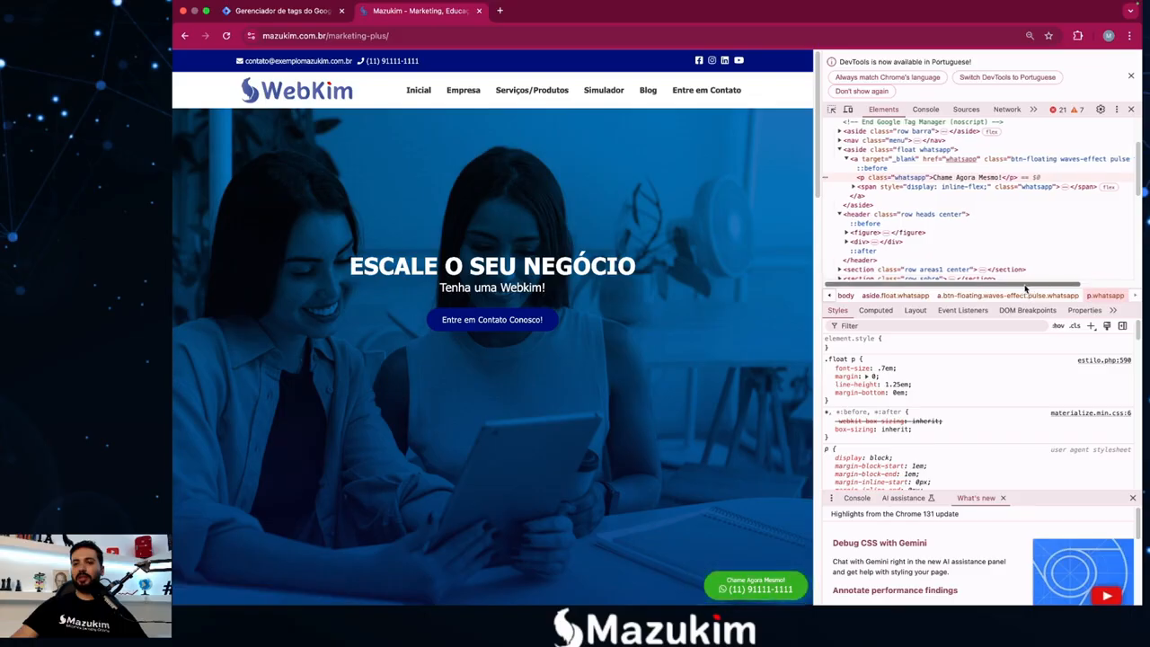
{"action": "scroll", "coordinate": [988, 242], "scroll_direction": "right", "scroll_amount": 3}
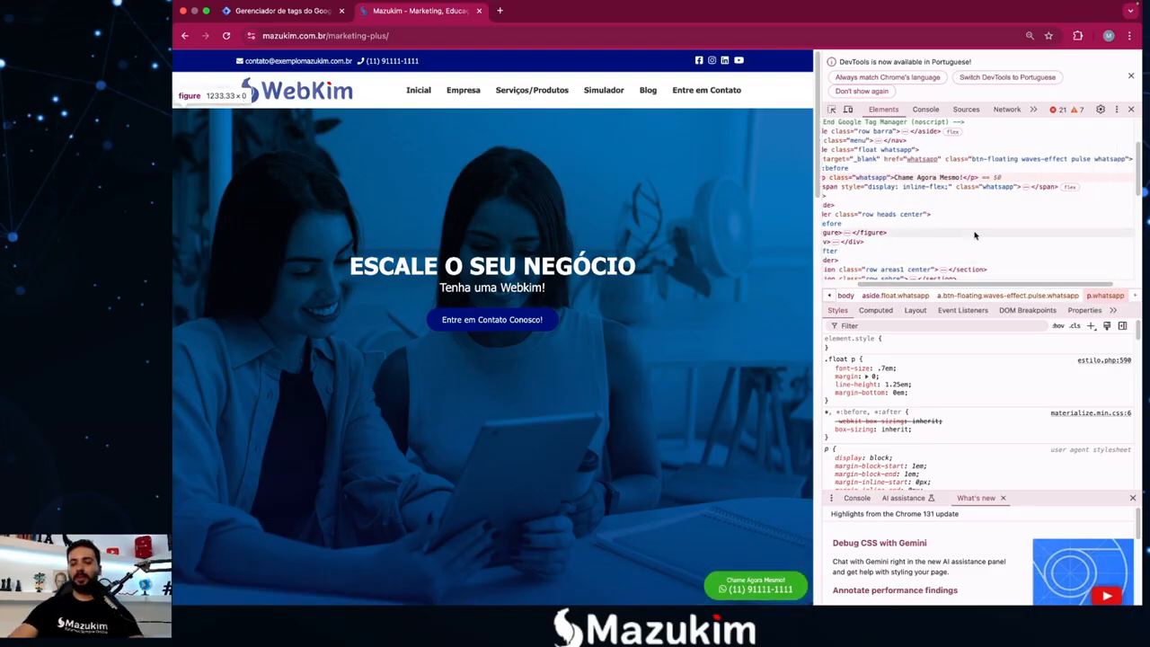
{"action": "key", "text": "super+equal"}
{"action": "key", "text": "super+equal"}
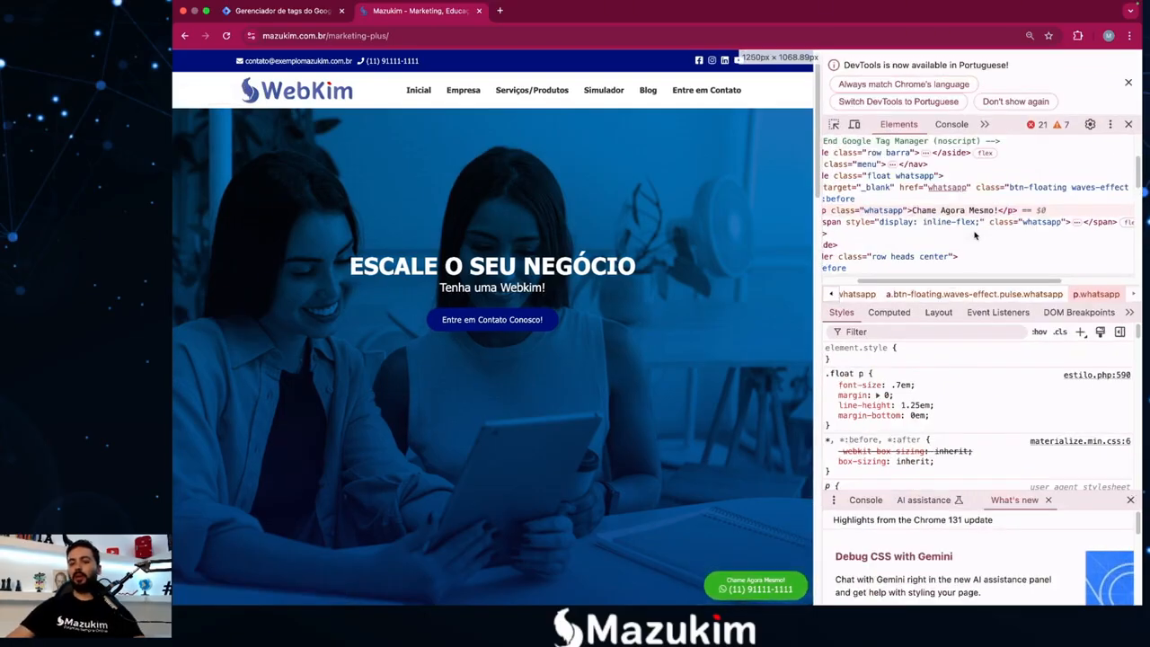
{"action": "scroll", "coordinate": [977, 284], "scroll_direction": "right", "scroll_amount": 3}
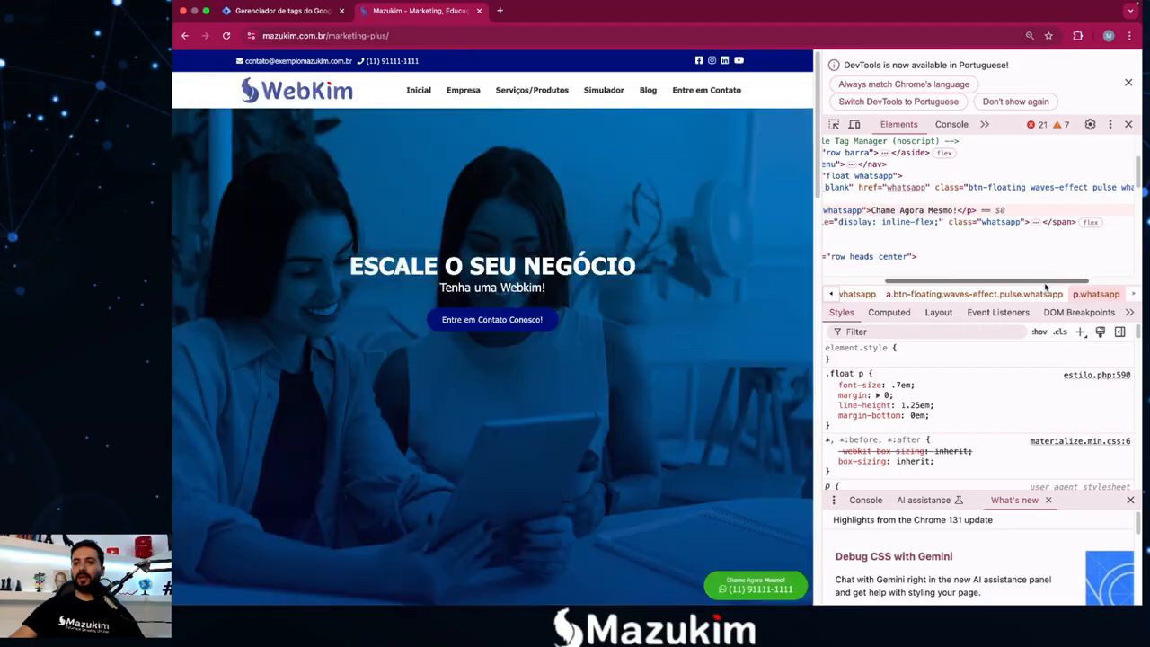
{"action": "scroll", "coordinate": [1046, 285], "scroll_direction": "right", "scroll_amount": 3}
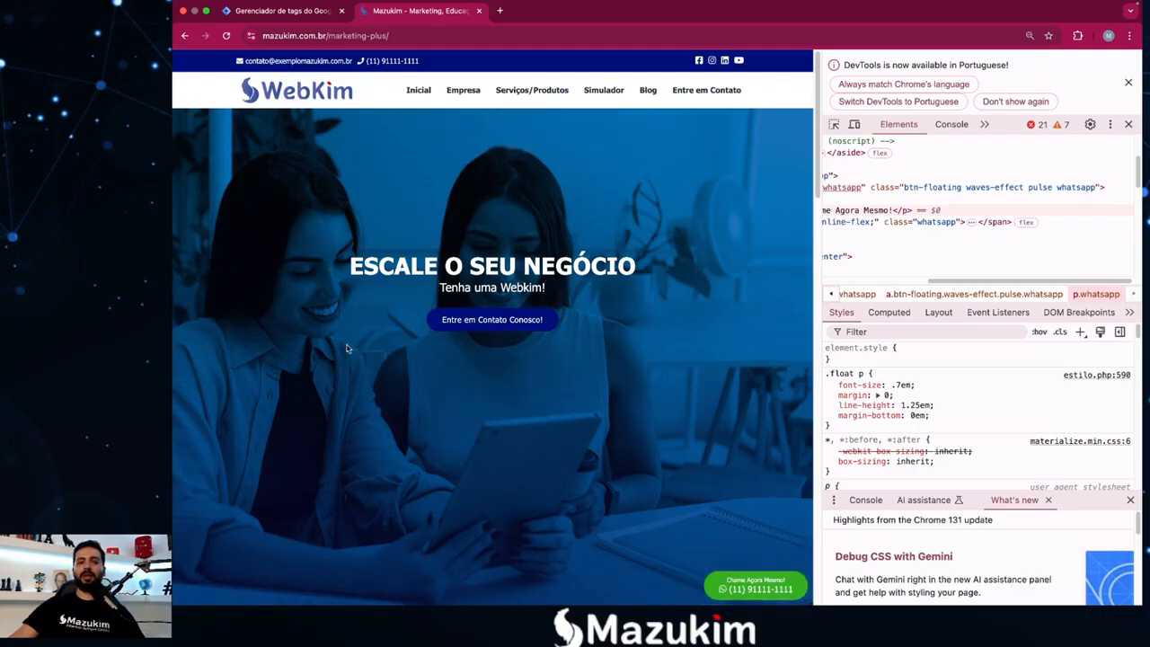
{"action": "scroll", "coordinate": [503, 325], "scroll_direction": "down", "scroll_amount": 15}
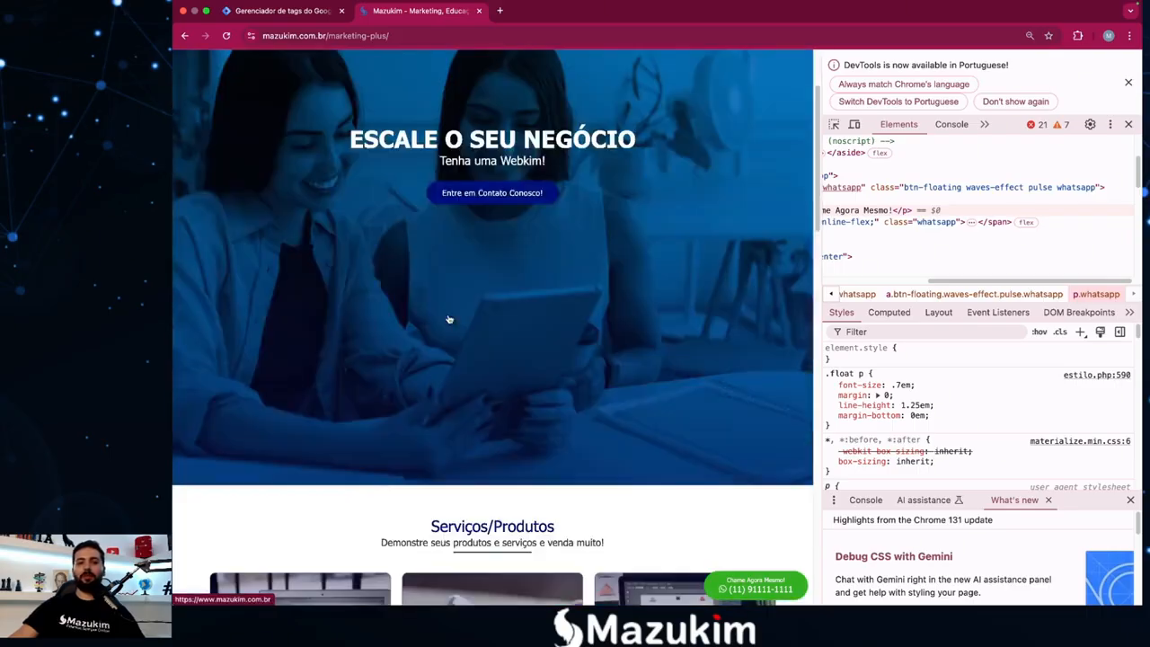
{"action": "scroll", "coordinate": [359, 359], "scroll_direction": "down", "scroll_amount": 1}
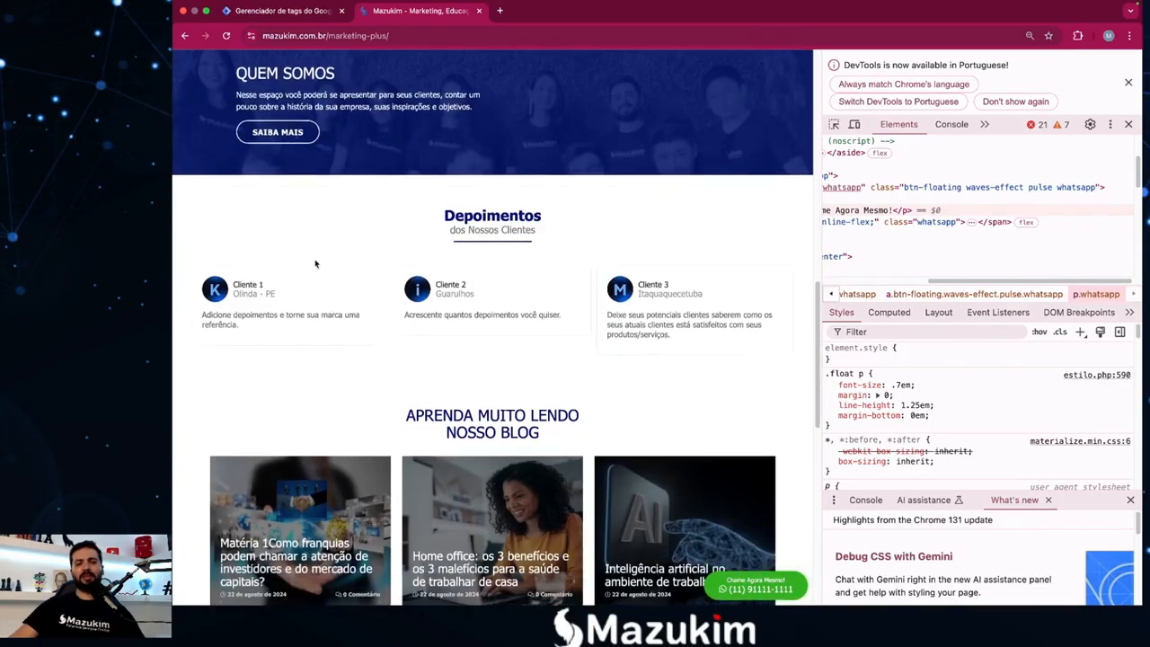
{"action": "scroll", "coordinate": [551, 389], "scroll_direction": "down", "scroll_amount": 5}
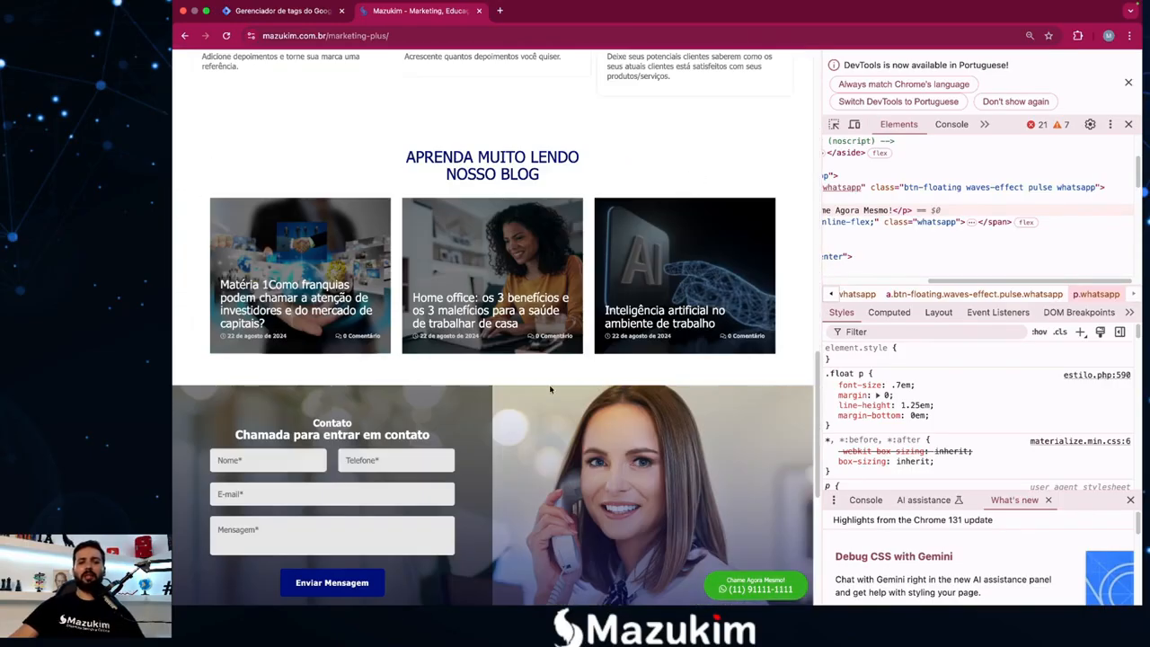
{"action": "scroll", "coordinate": [482, 332], "scroll_direction": "up", "scroll_amount": 20}
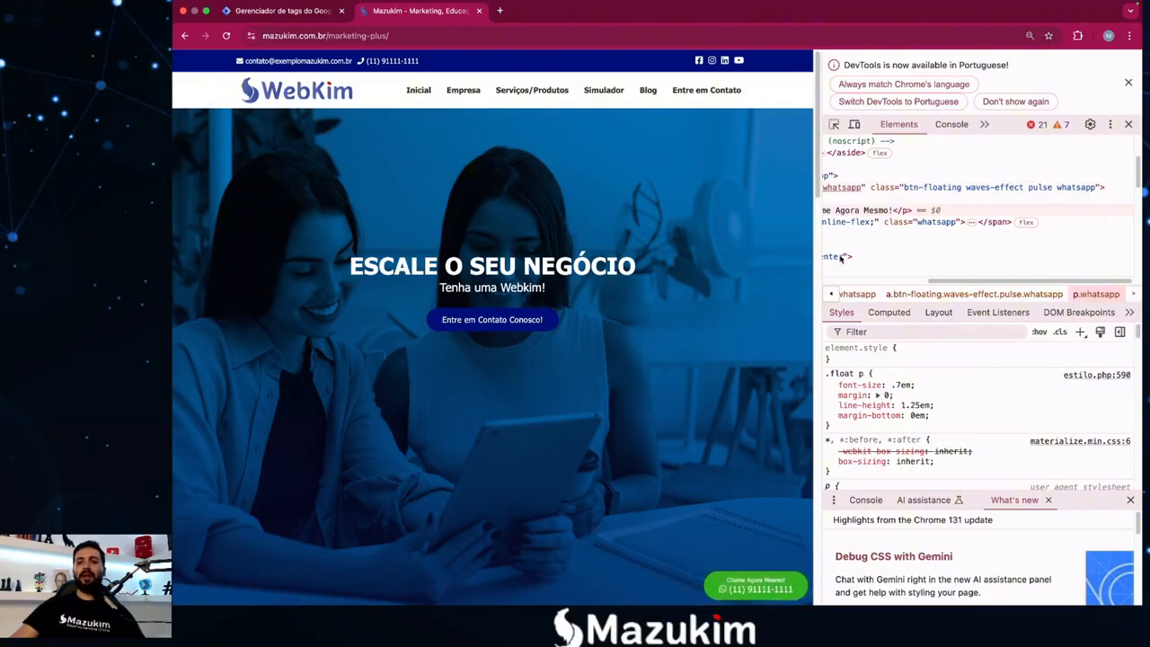
Review the click options in Tag Manager's built-in variable configuration and view the definition of the Click Classes variable.
{"action": "left_click", "coordinate": [281, 11]}
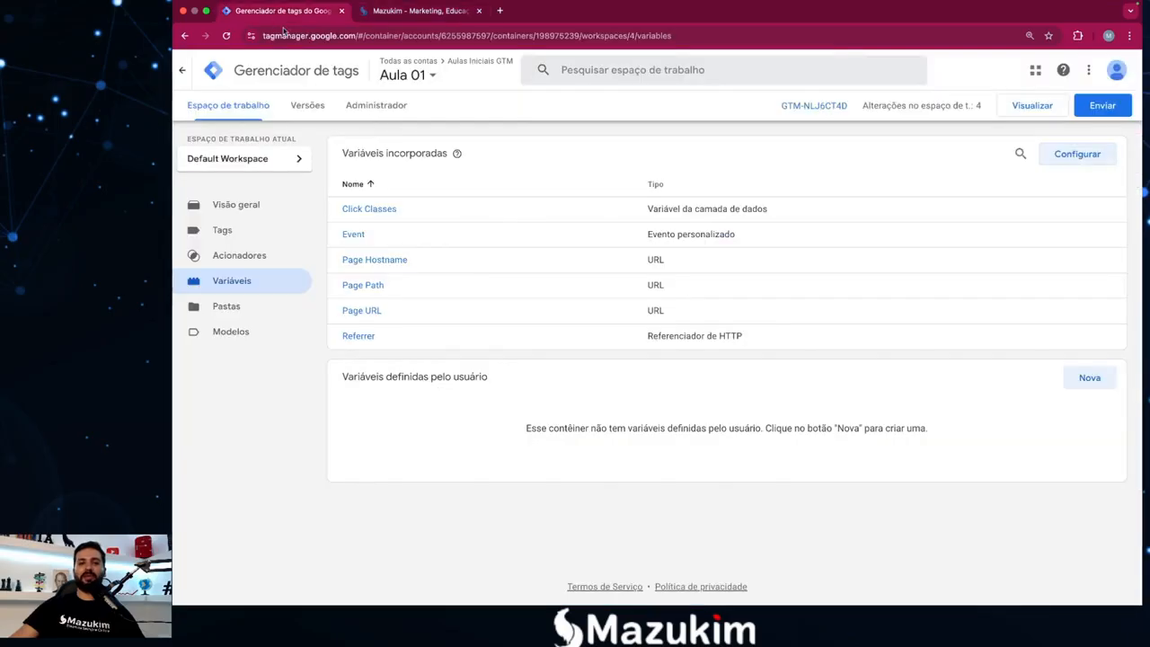
{"action": "left_click", "coordinate": [1078, 156]}
{"action": "scroll", "coordinate": [859, 441], "scroll_direction": "down", "scroll_amount": 3}
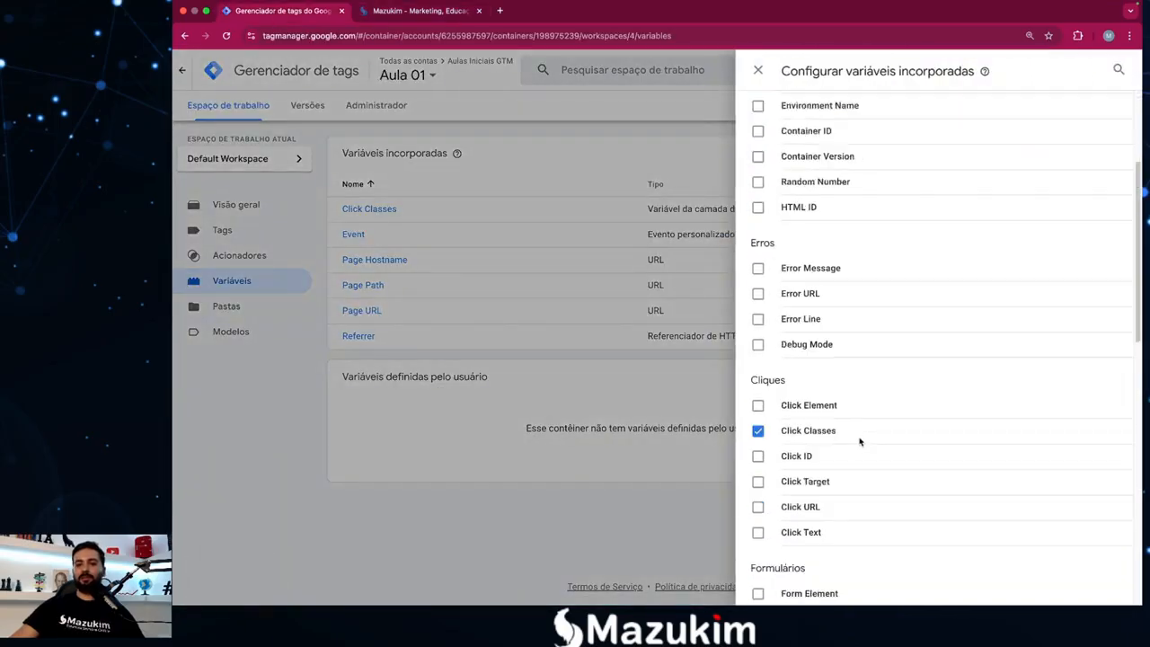
{"action": "scroll", "coordinate": [859, 441], "scroll_direction": "down", "scroll_amount": 2}
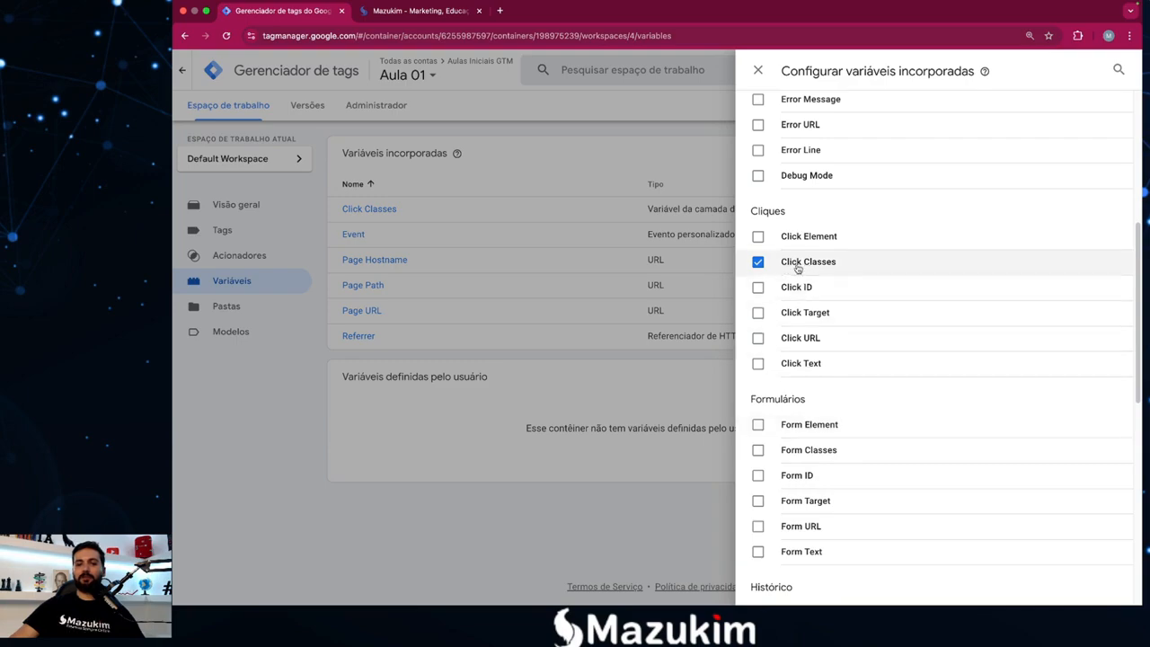
{"action": "left_click", "coordinate": [758, 70]}
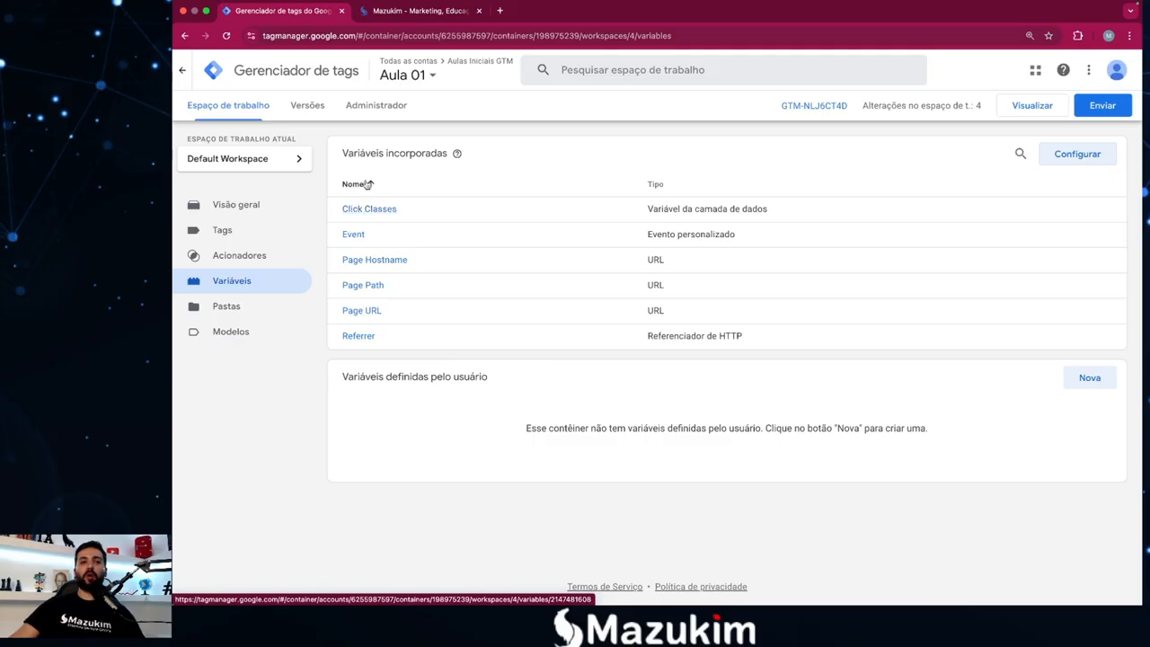
{"action": "left_click", "coordinate": [378, 211]}
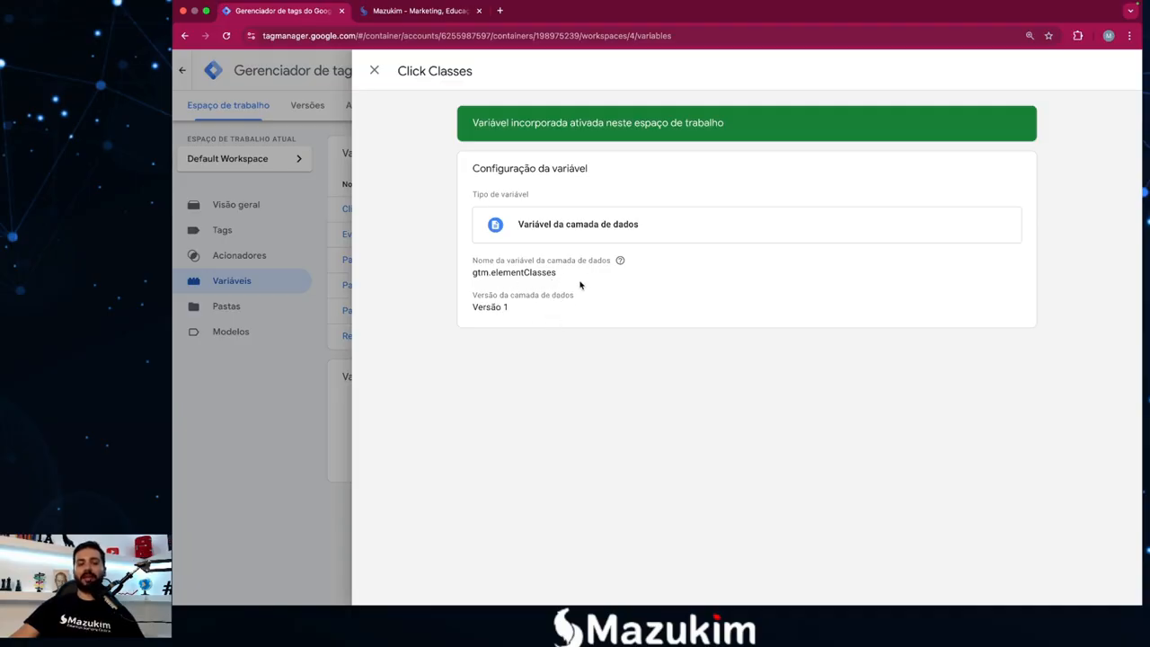
{"action": "left_click", "coordinate": [375, 73]}
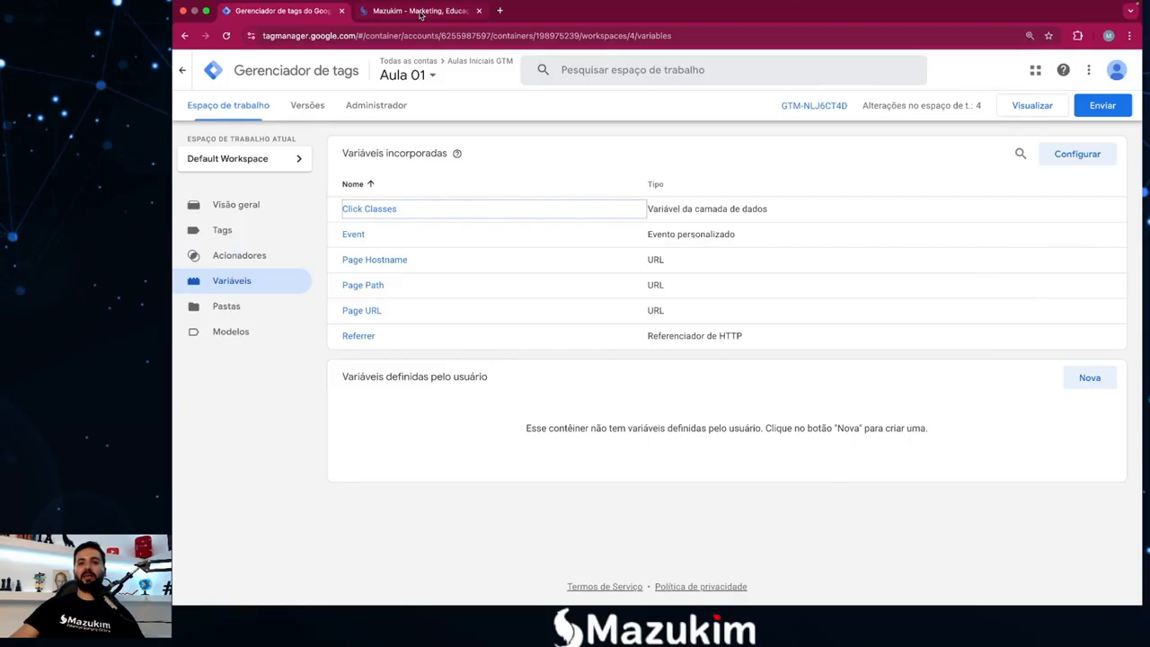
Highlight the "whatsapp" class of the WhatsApp button's link in the site's HTML and compare it with Tag Manager's Click Classes variable.
{"action": "left_click", "coordinate": [419, 11]}
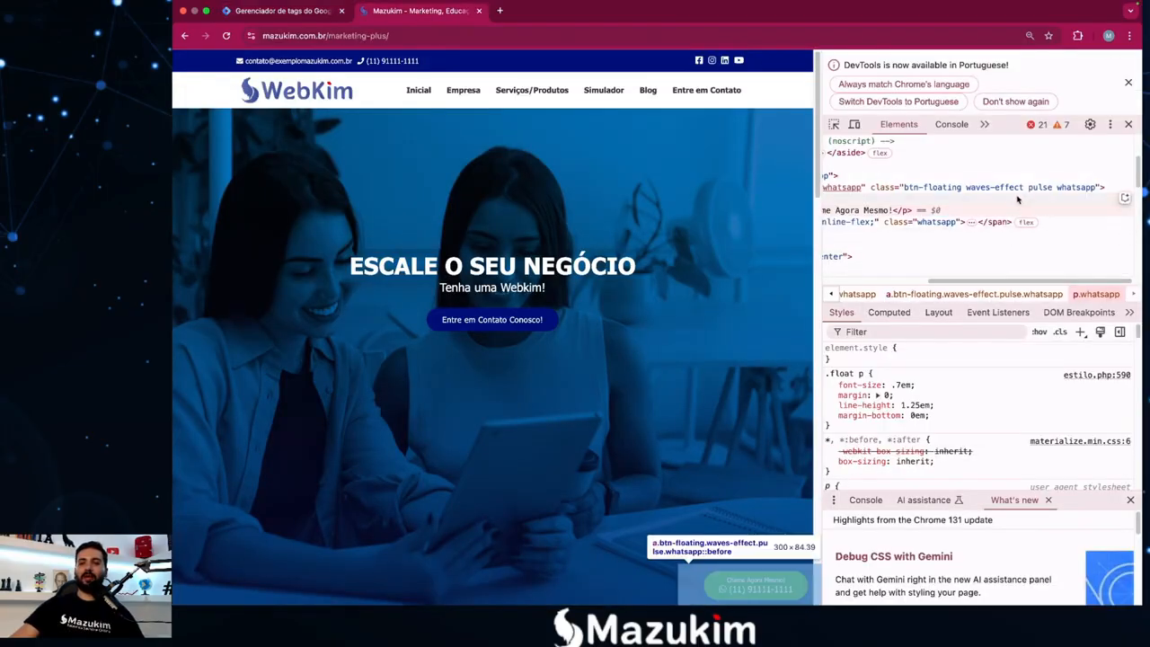
{"action": "left_click", "coordinate": [1029, 187]}
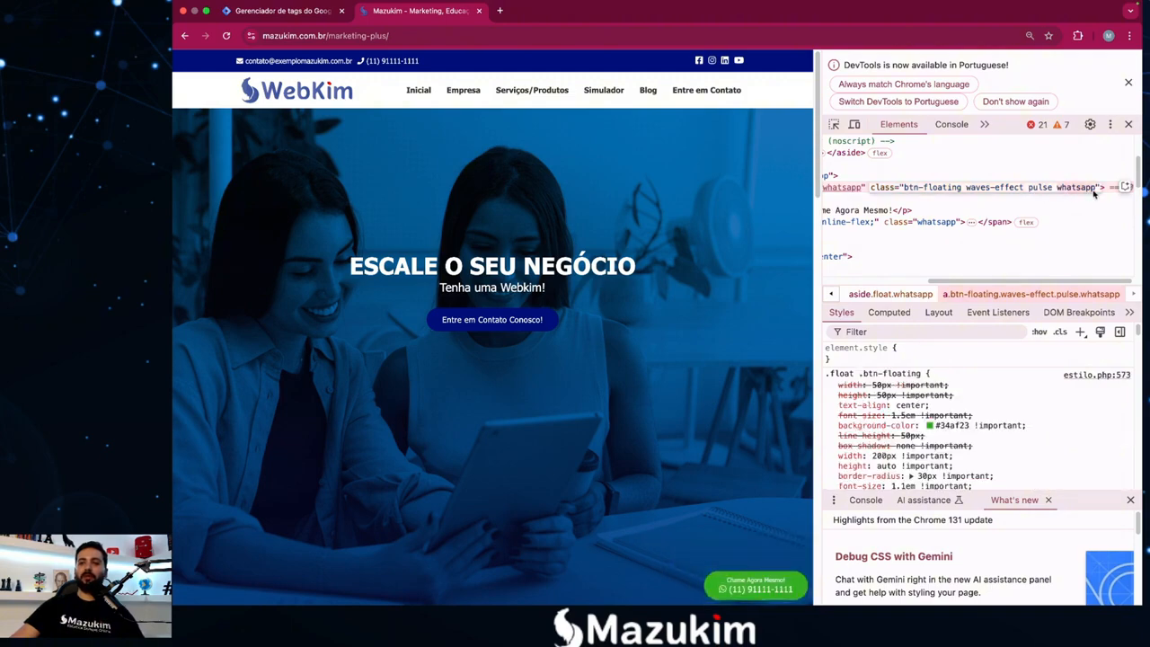
{"action": "key", "text": "ctrl+shift+Tab"}
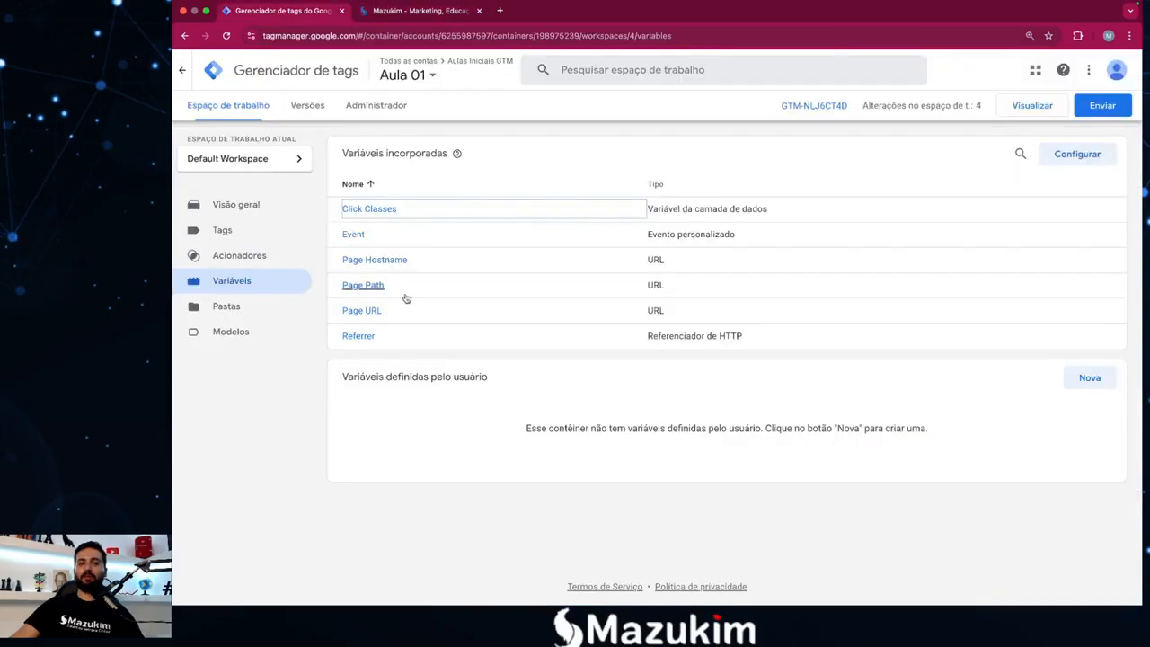
{"action": "left_click", "coordinate": [420, 10]}
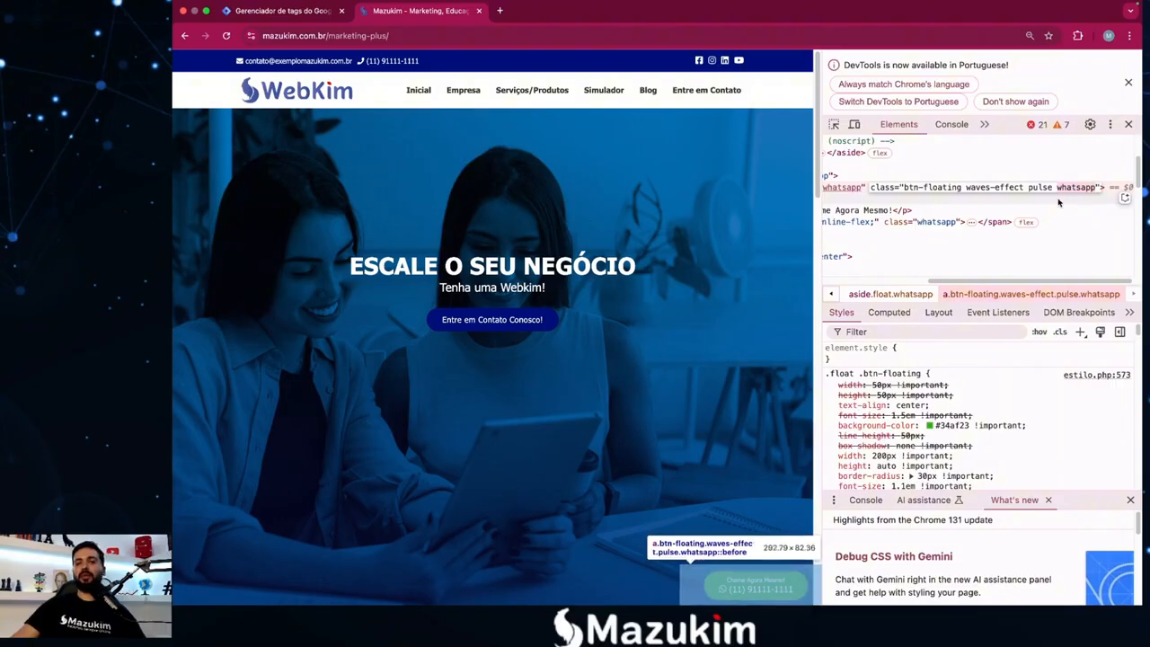
{"action": "left_click", "coordinate": [290, 11]}
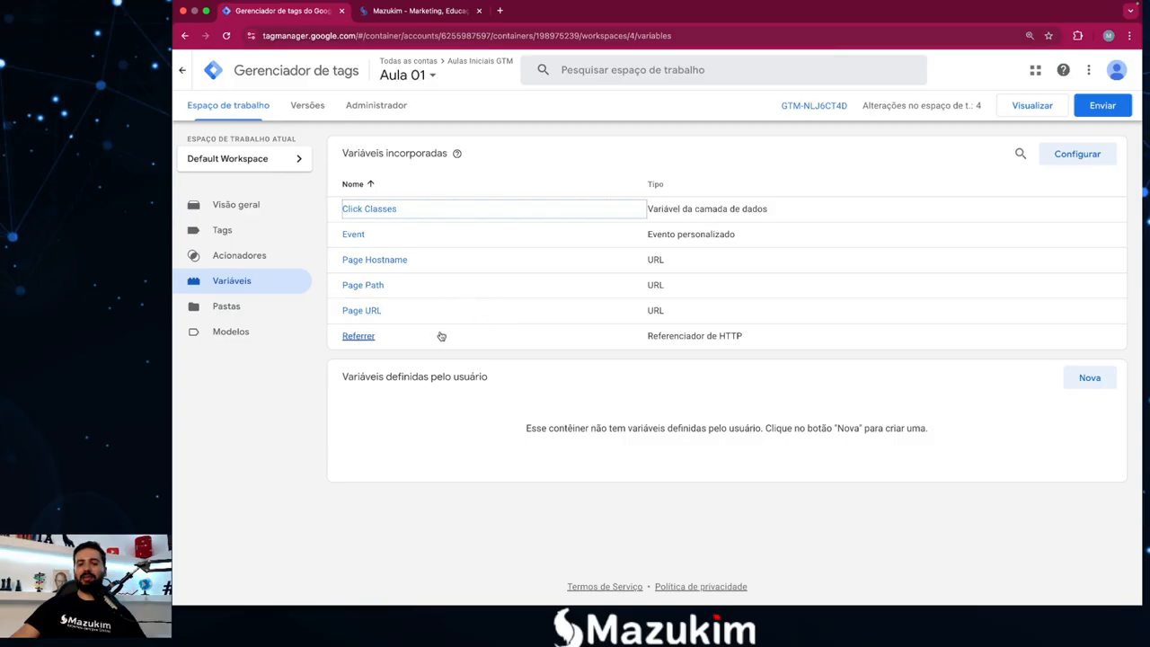
{"action": "left_click", "coordinate": [455, 452]}
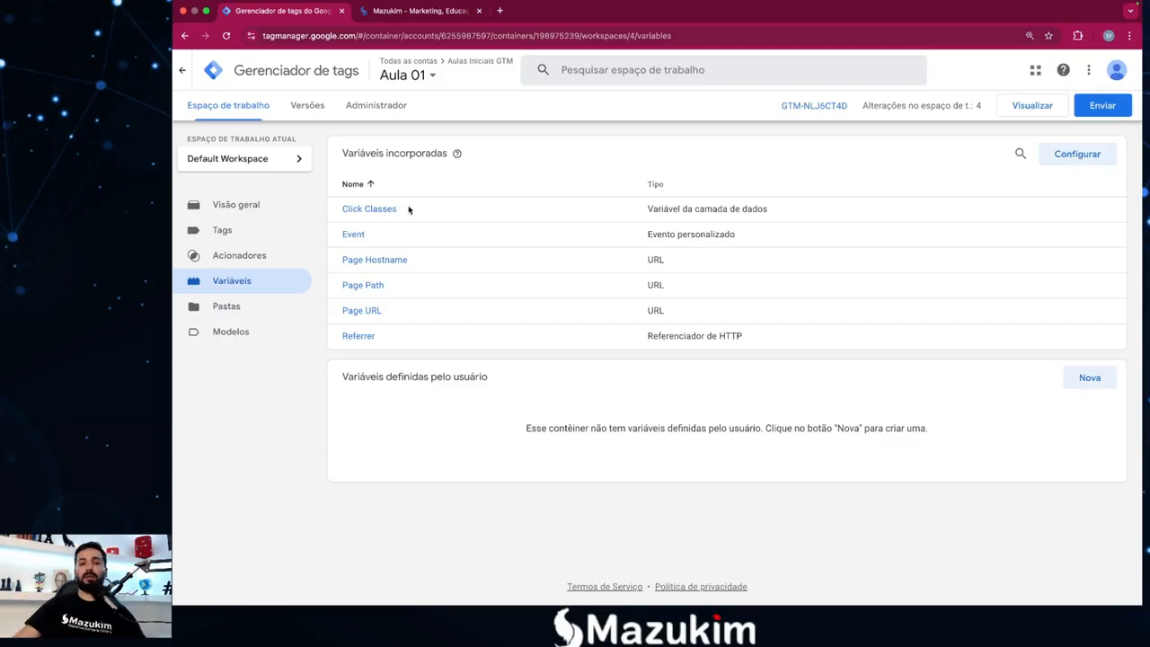
Switch to the presentation slides about variable types, advance one slide, and return to Tag Manager's variables page in the browser.
{"action": "key", "text": "F4"}
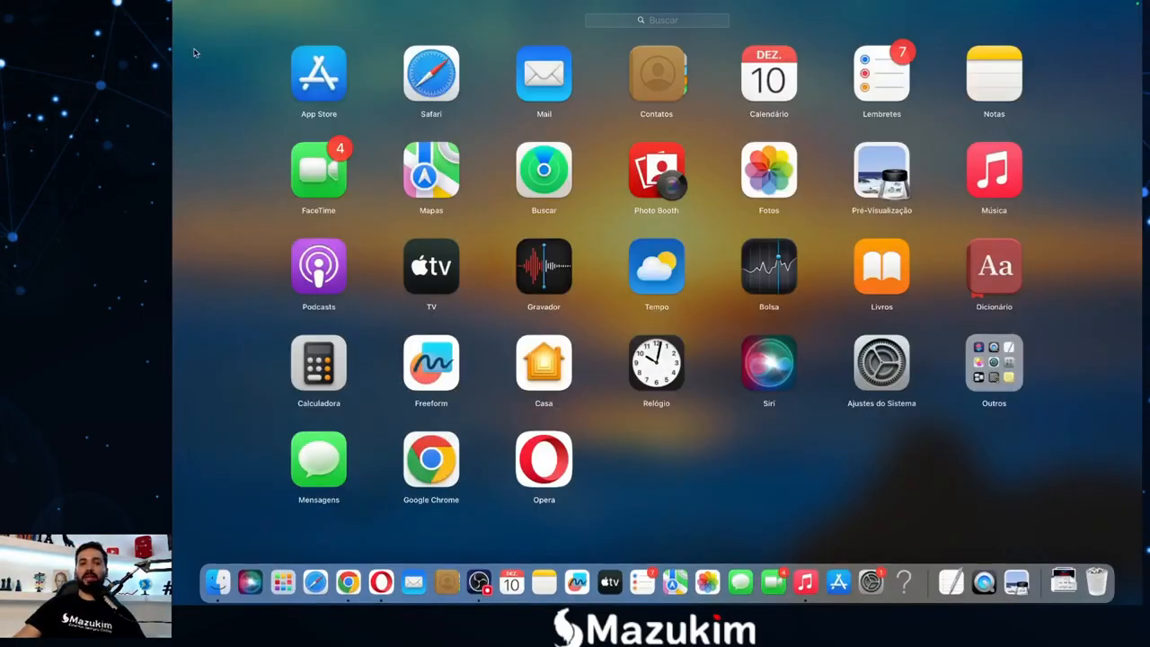
{"action": "left_click", "coordinate": [347, 583]}
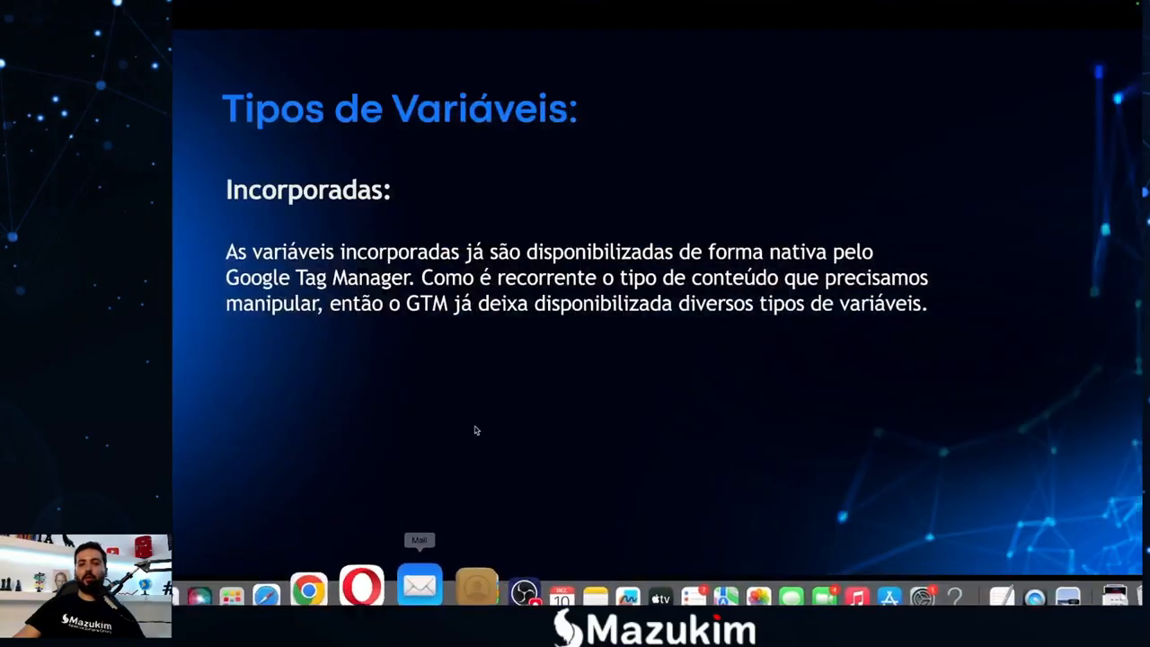
{"action": "key", "text": "Right"}
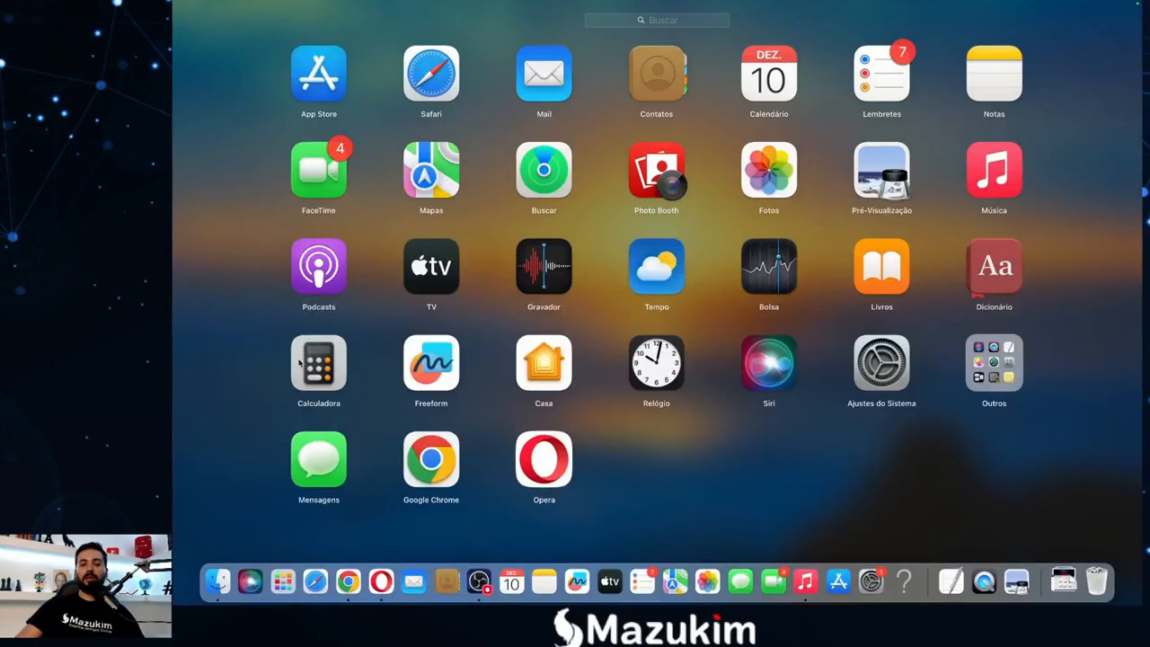
{"action": "left_click", "coordinate": [349, 580]}
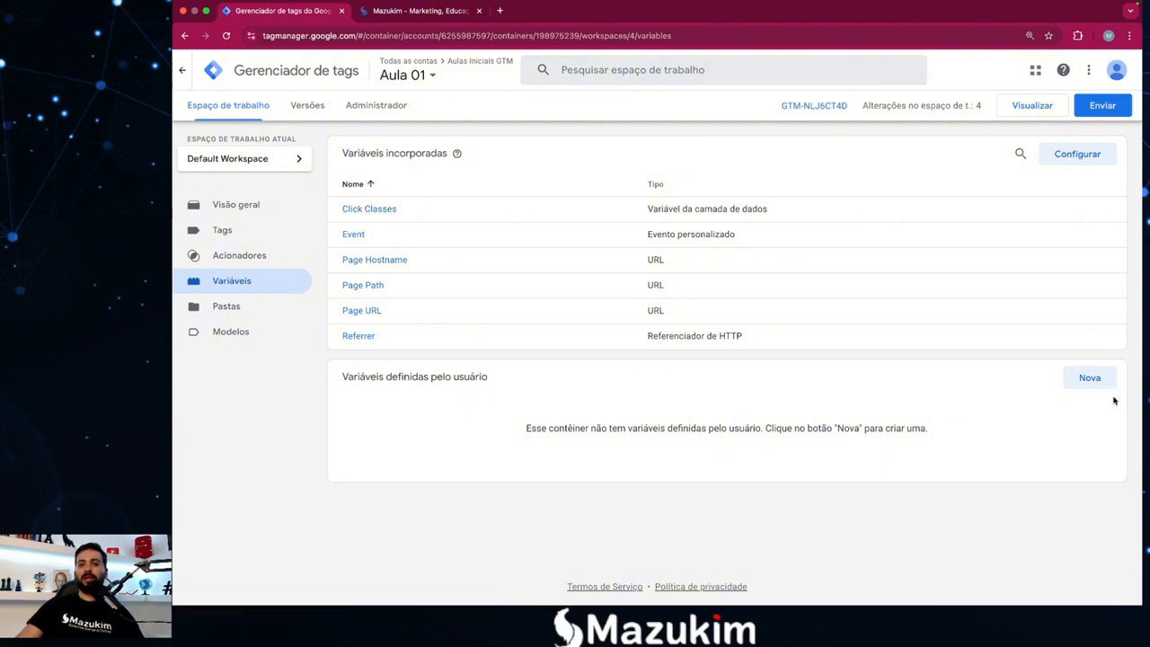
Start a new user-defined variable and look through the available variable types, from navigation to container data, without choosing one.
{"action": "left_click_drag", "start_coordinate": [340, 382], "coordinate": [482, 378]}
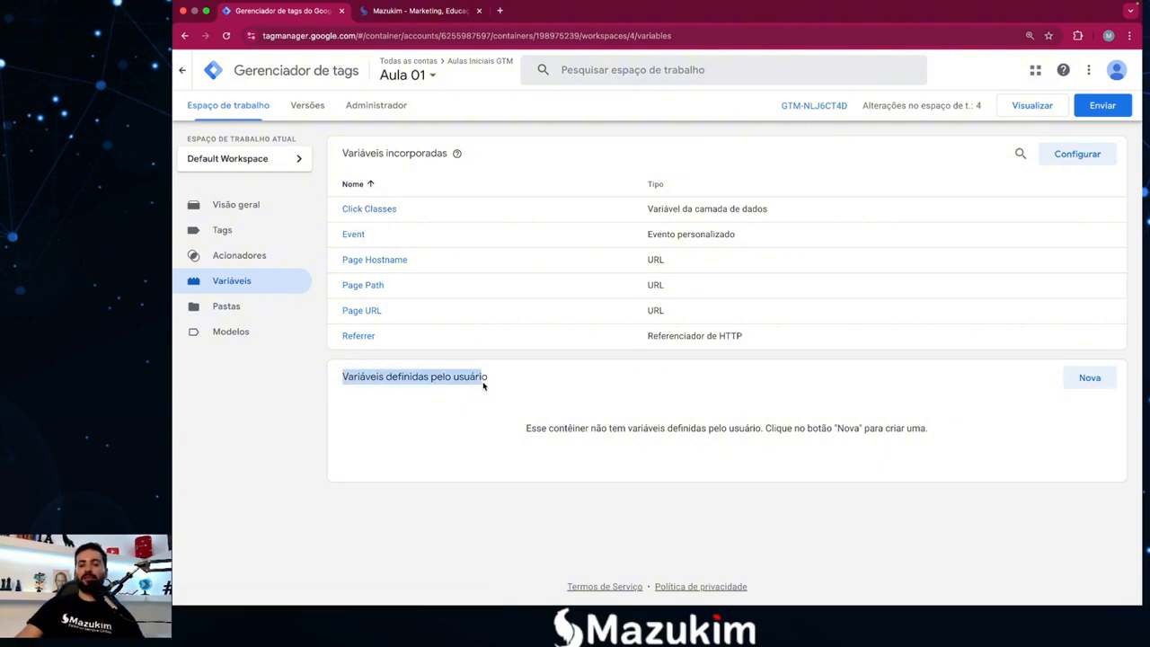
{"action": "left_click", "coordinate": [503, 387]}
{"action": "left_click", "coordinate": [1092, 379]}
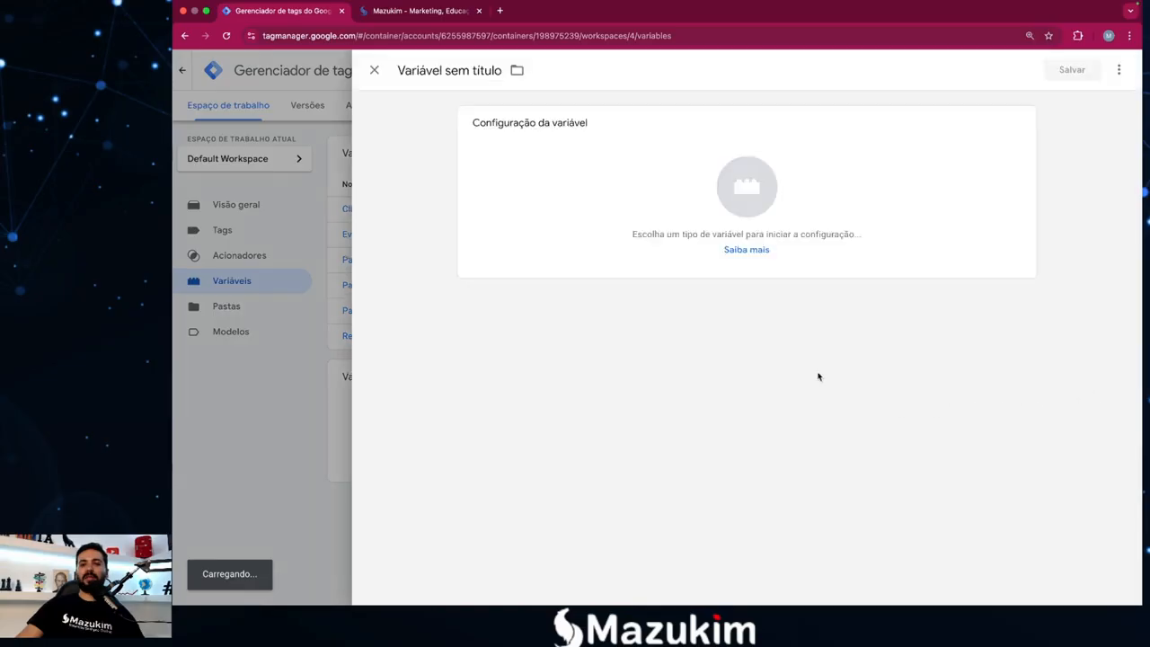
{"action": "left_click", "coordinate": [747, 202]}
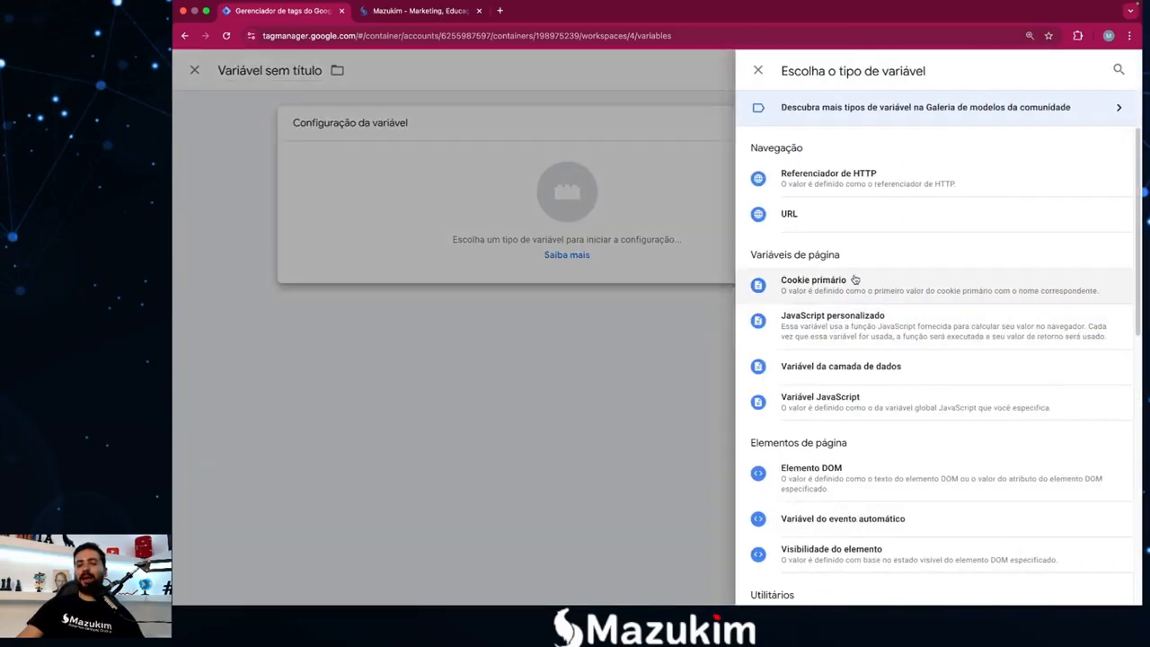
{"action": "scroll", "coordinate": [881, 485], "scroll_direction": "down", "scroll_amount": 4}
{"action": "scroll", "coordinate": [881, 477], "scroll_direction": "up", "scroll_amount": 4}
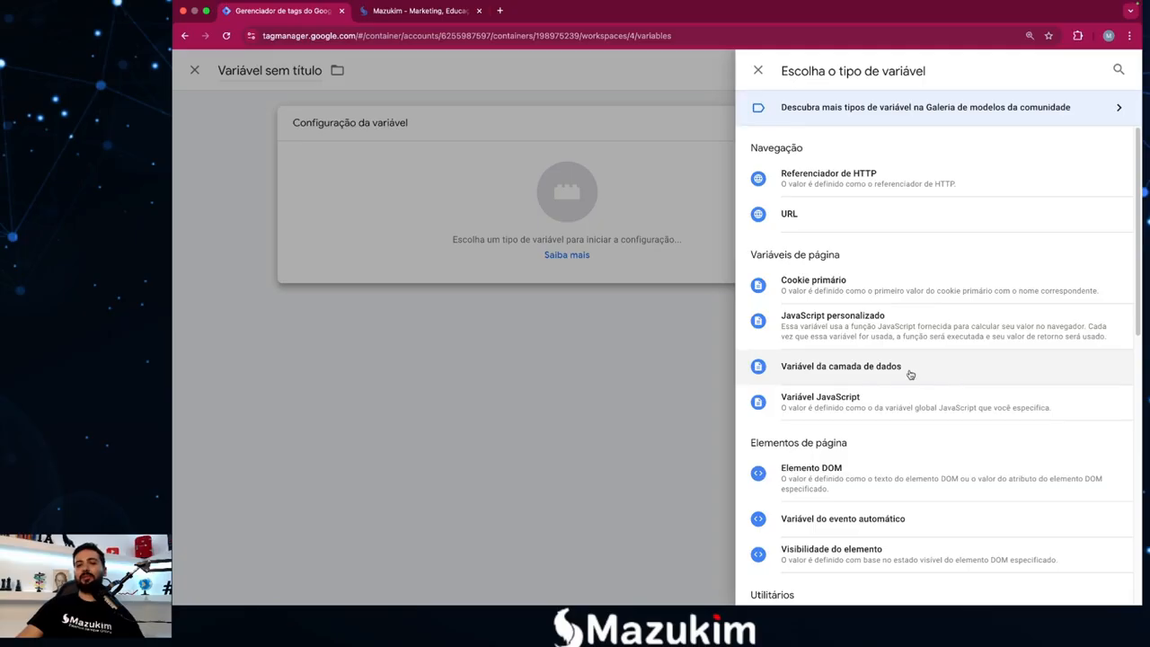
{"action": "scroll", "coordinate": [862, 452], "scroll_direction": "down", "scroll_amount": 10}
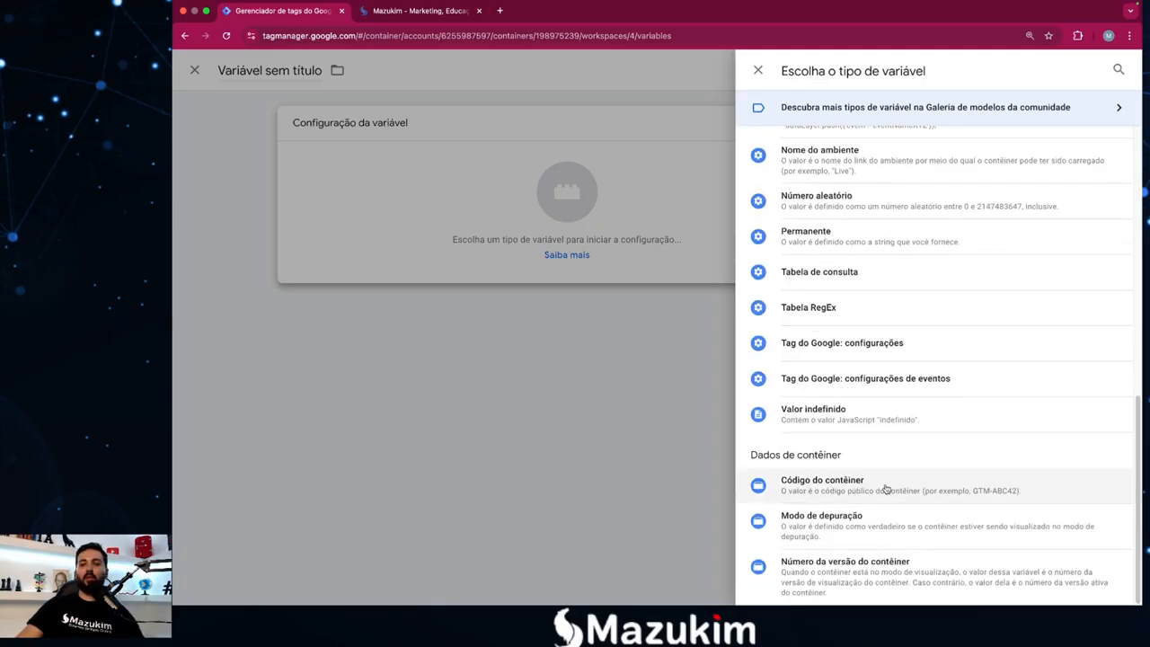
{"action": "scroll", "coordinate": [878, 465], "scroll_direction": "up", "scroll_amount": 10}
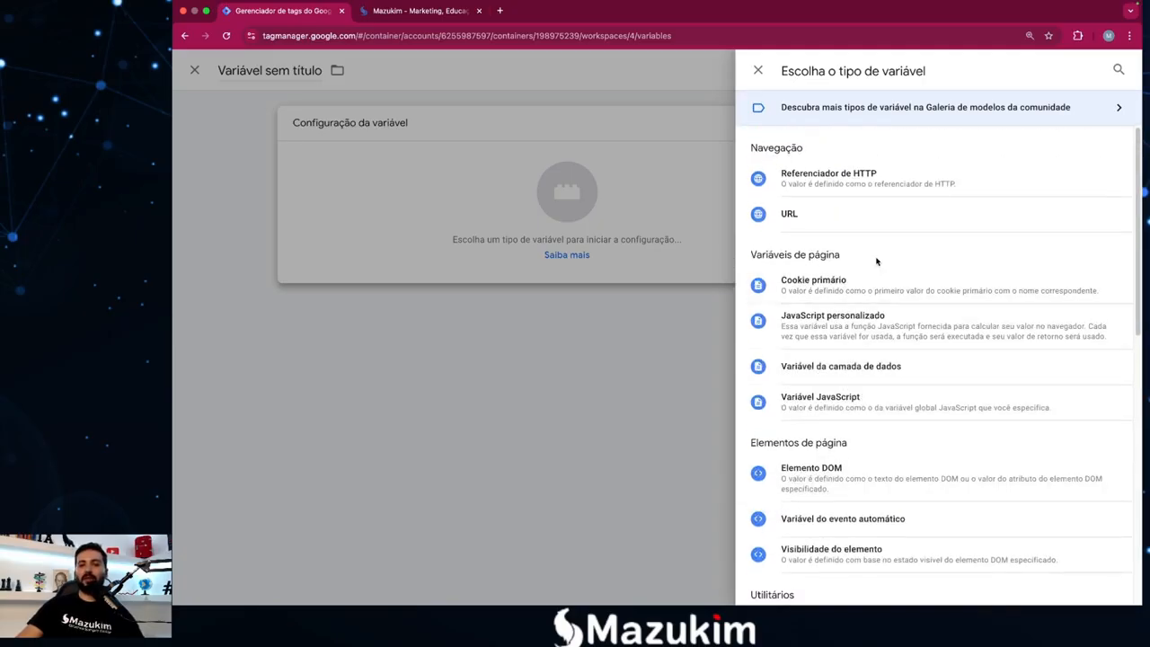
{"action": "left_click", "coordinate": [632, 357]}
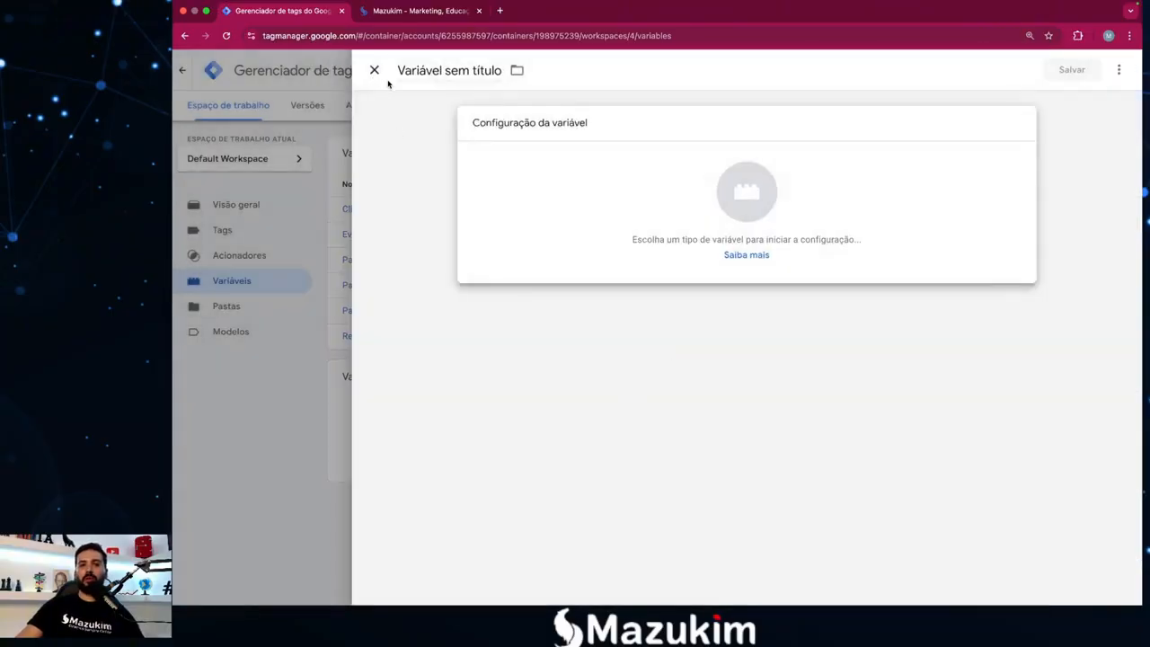
Open the site's Entre em Contato page, close the developer tools, and examine the contact form's fields.
{"action": "left_click", "coordinate": [415, 10]}
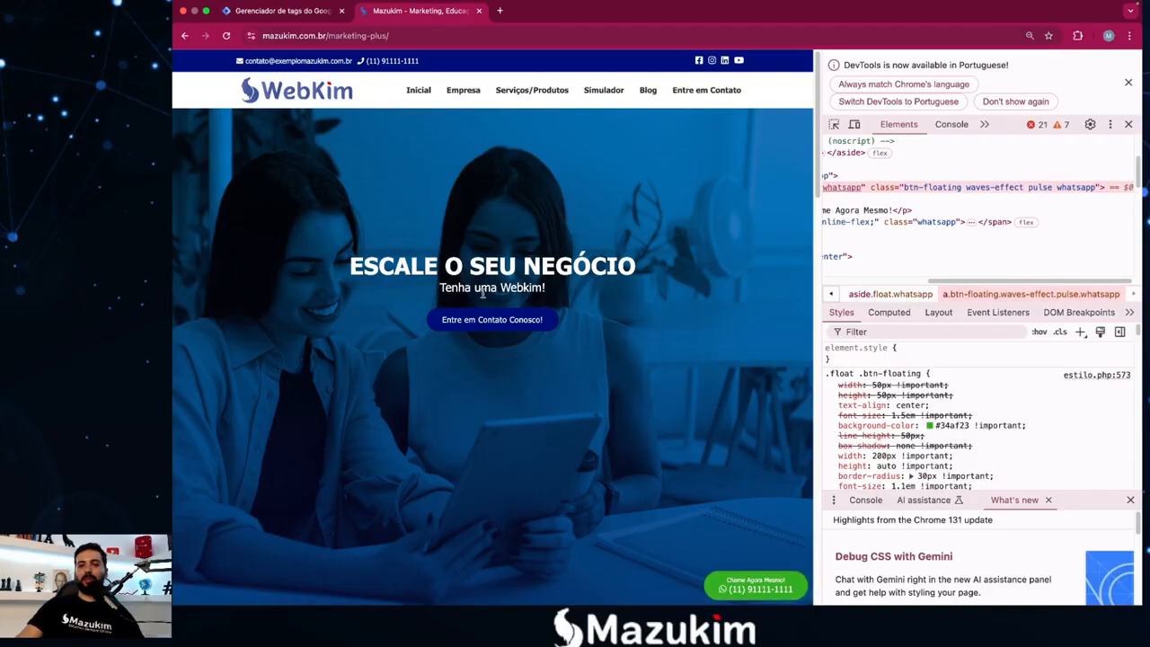
{"action": "left_click", "coordinate": [705, 91]}
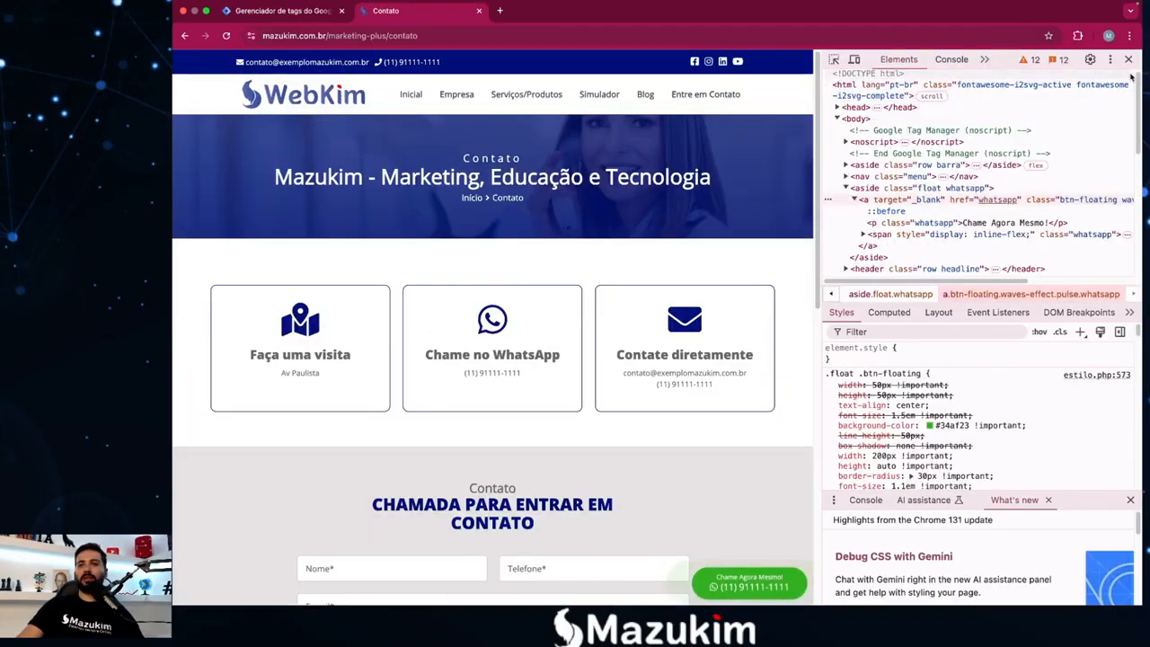
{"action": "left_click", "coordinate": [1129, 124]}
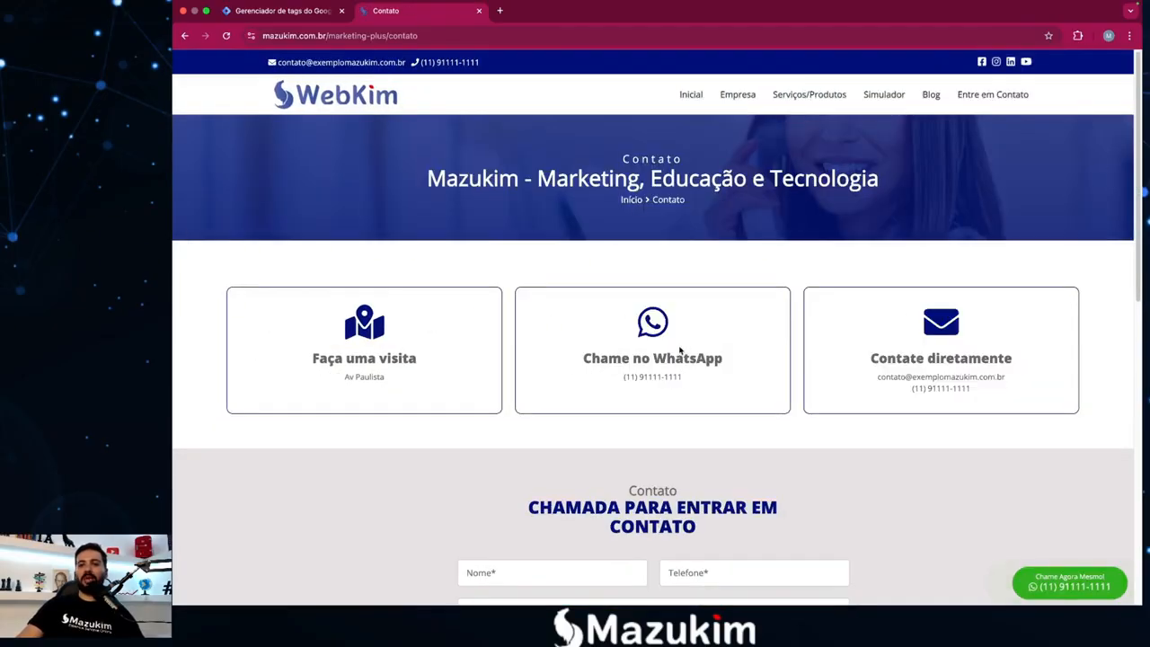
{"action": "scroll", "coordinate": [680, 351], "scroll_direction": "down", "scroll_amount": 7}
{"action": "scroll", "coordinate": [572, 385], "scroll_direction": "up", "scroll_amount": 3}
{"action": "left_click", "coordinate": [590, 303]}
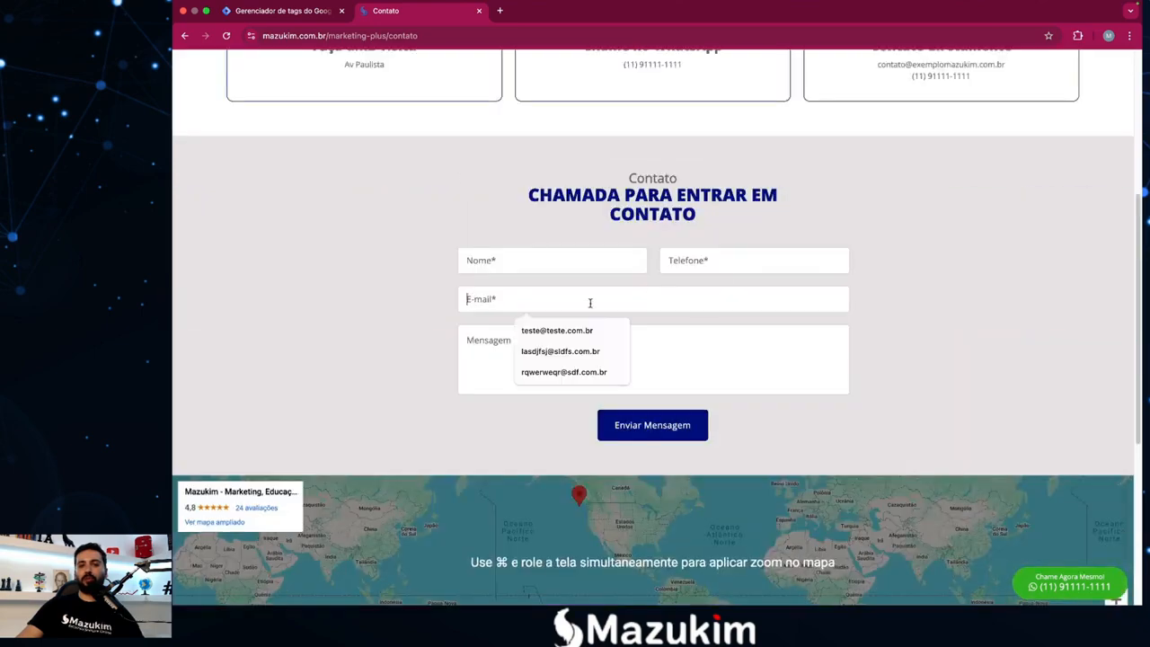
{"action": "left_click", "coordinate": [423, 295]}
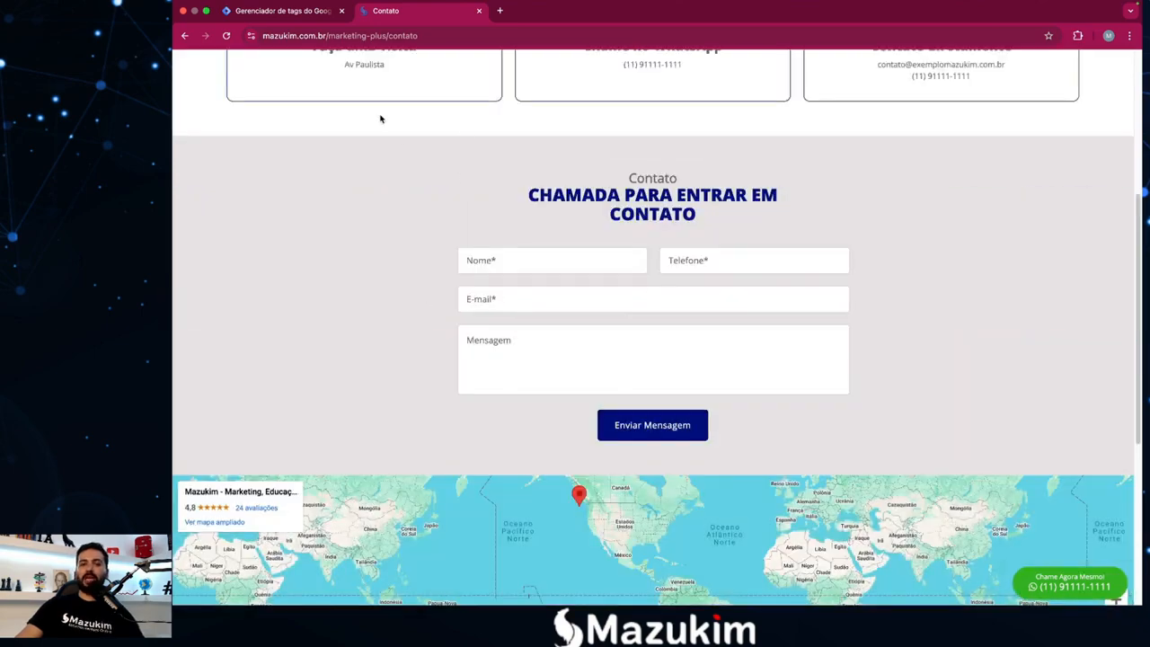
Try out an Elemento DOM variable in Tag Manager with the Seletor de CSS selection method, and discard it unsaved.
{"action": "key", "text": "ctrl+shift+Tab"}
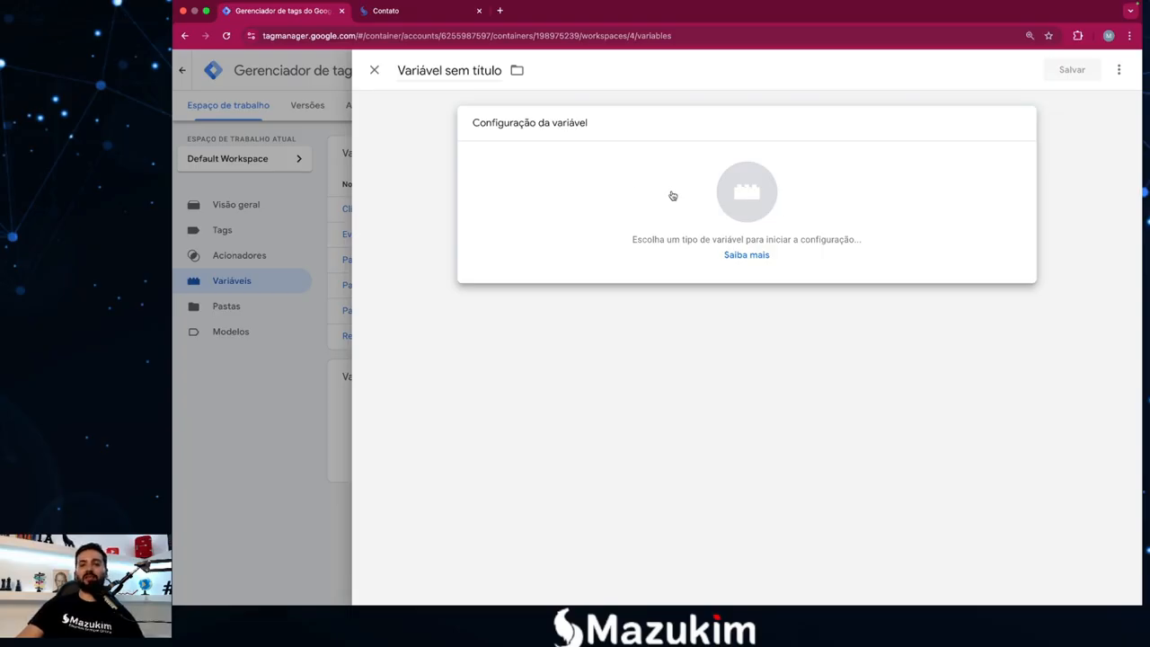
{"action": "left_click", "coordinate": [730, 200]}
{"action": "scroll", "coordinate": [809, 404], "scroll_direction": "down", "scroll_amount": 1}
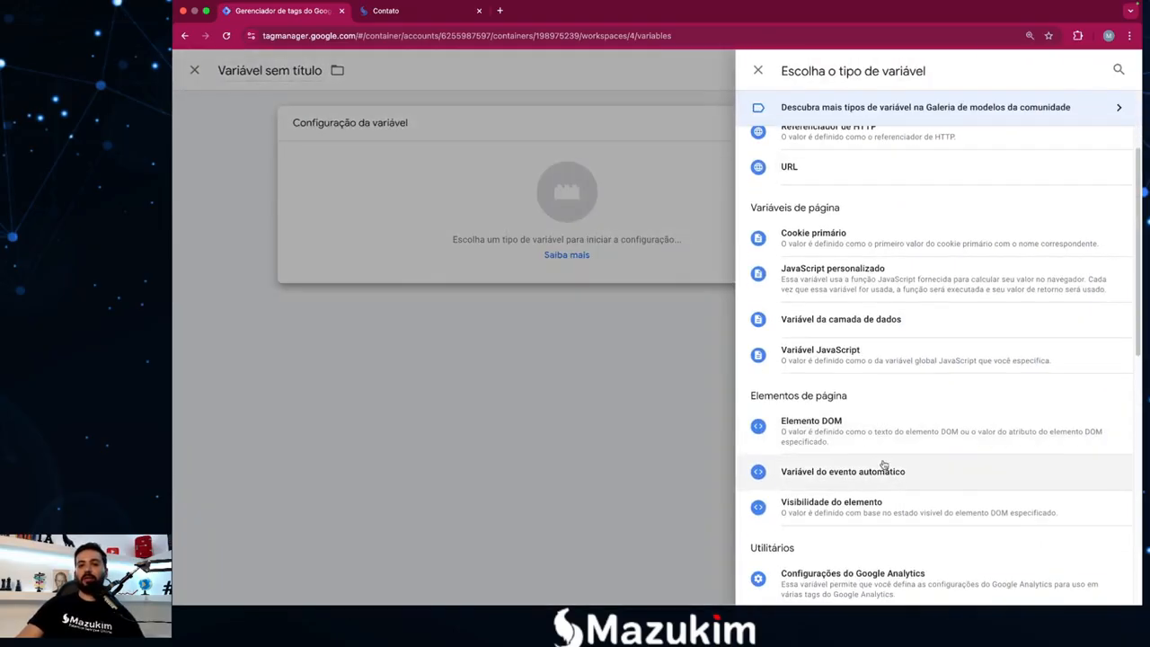
{"action": "left_click", "coordinate": [818, 433]}
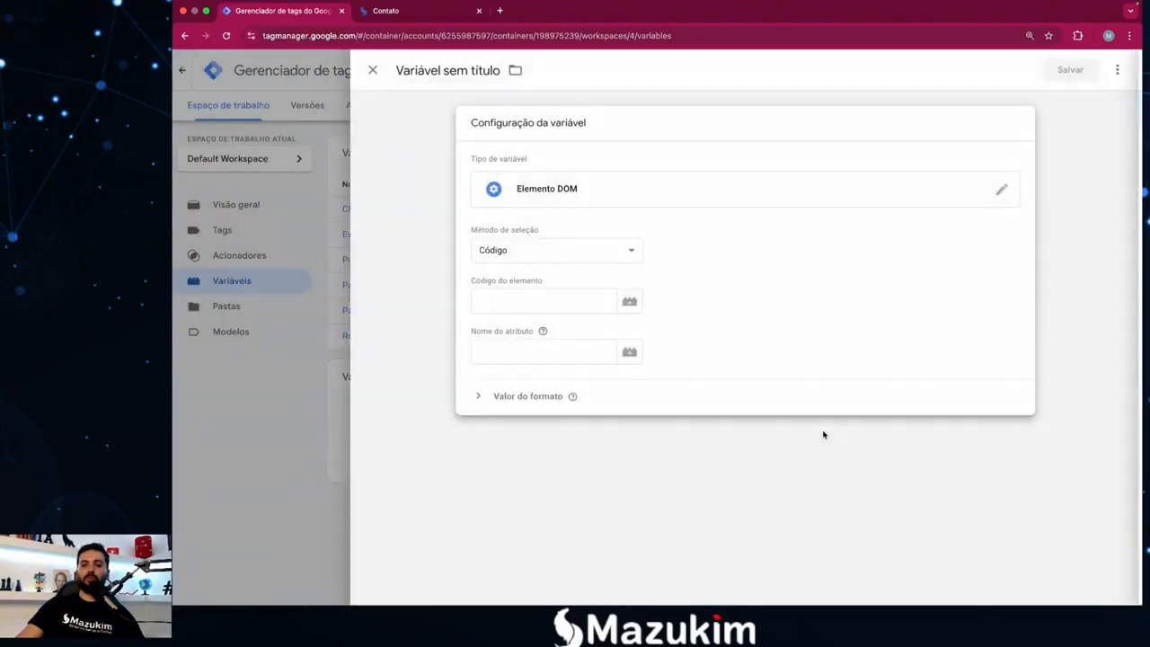
{"action": "left_click", "coordinate": [595, 263]}
{"action": "left_click", "coordinate": [580, 264]}
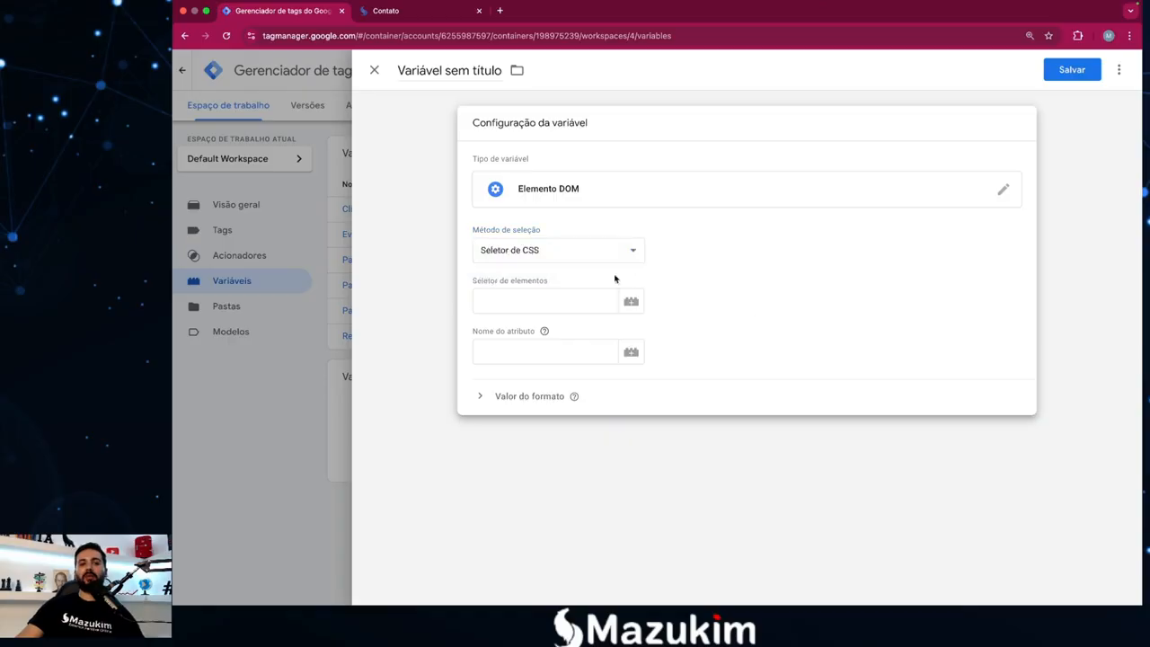
{"action": "left_click", "coordinate": [374, 71]}
{"action": "left_click", "coordinate": [710, 223]}
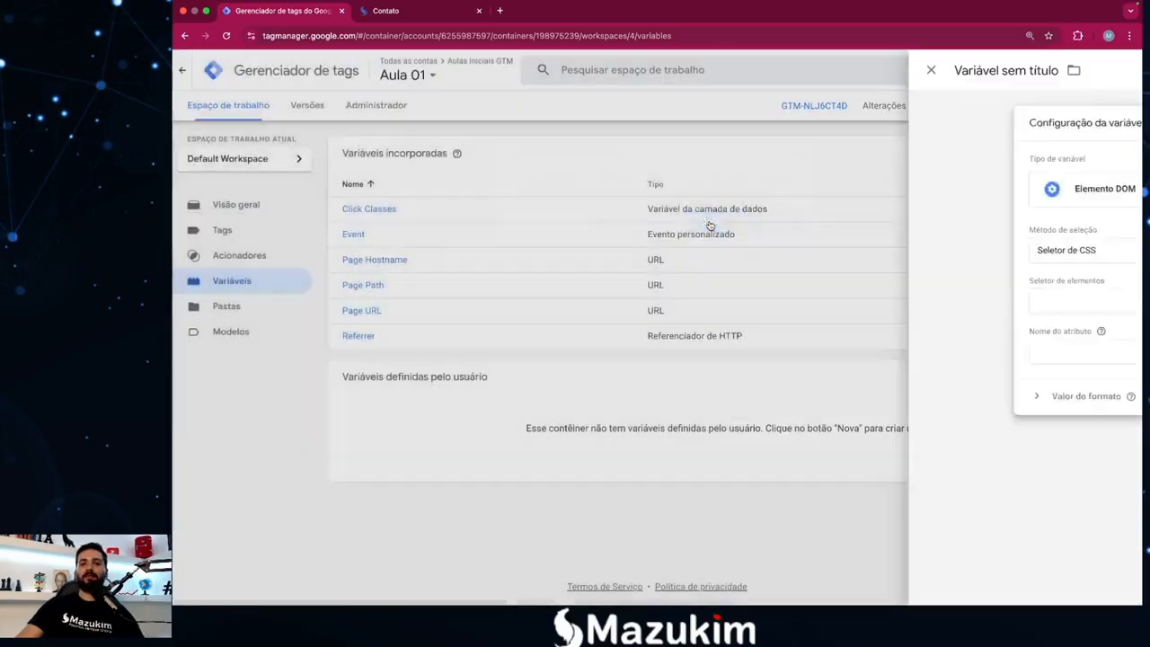
{"action": "key", "text": "F4"}
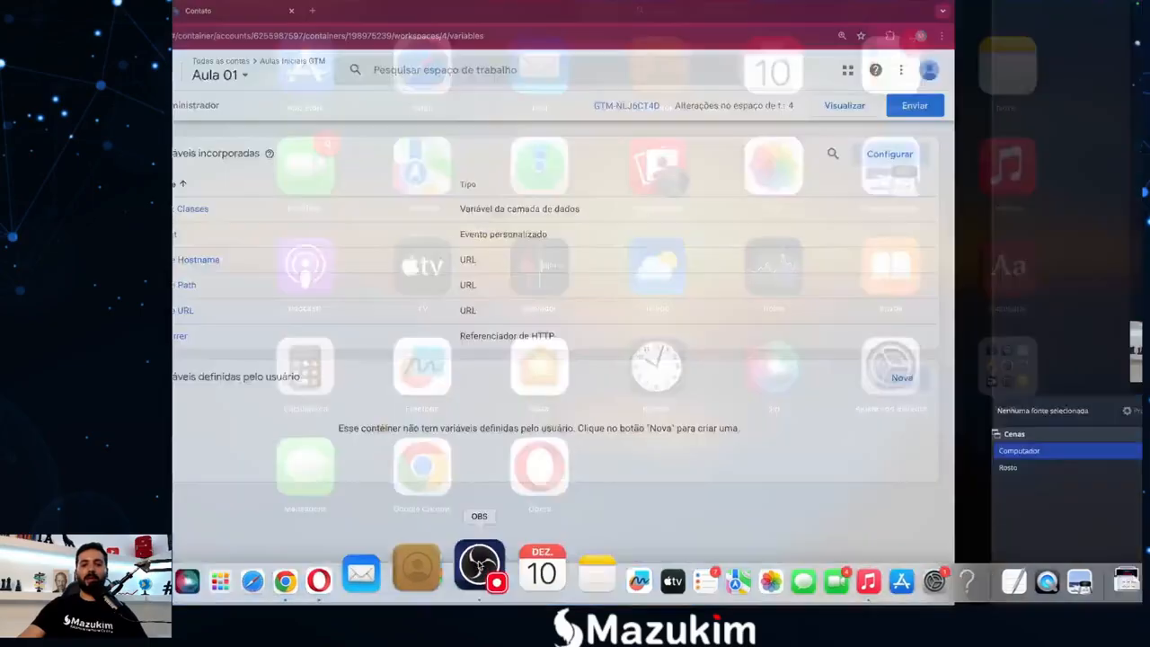
{"action": "left_click", "coordinate": [476, 560]}
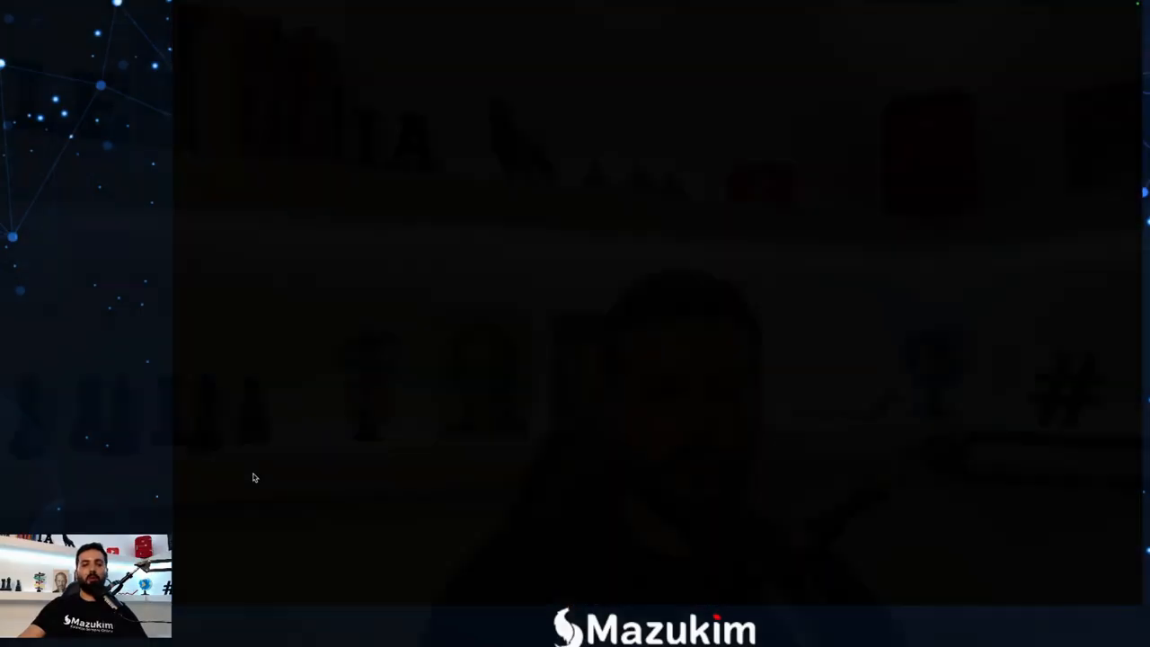